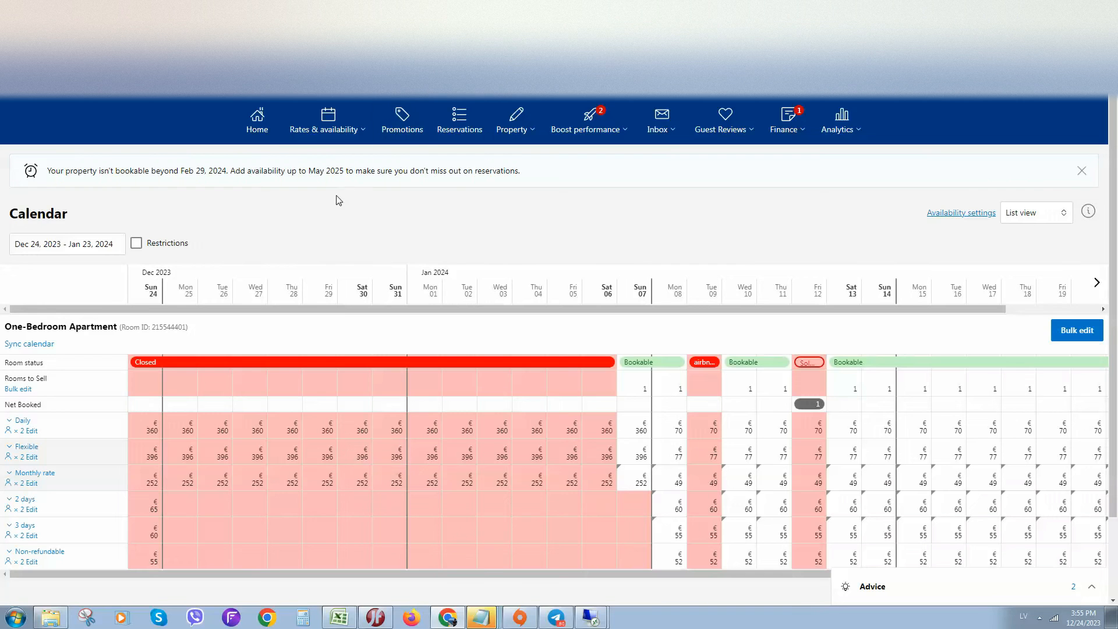
left_click(322, 140)
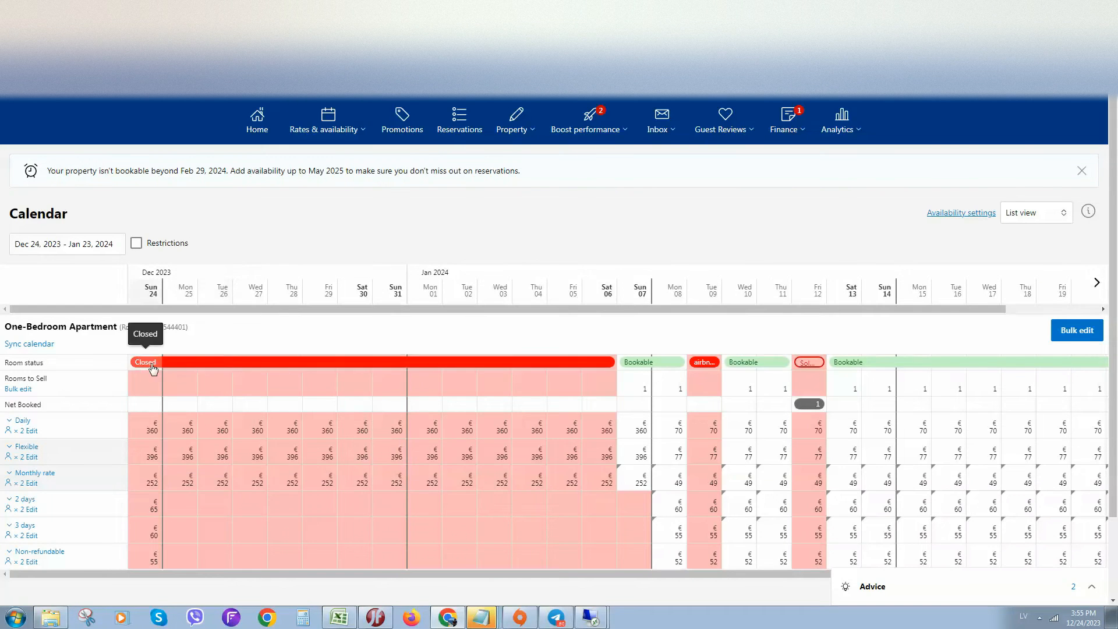
left_click(1028, 362)
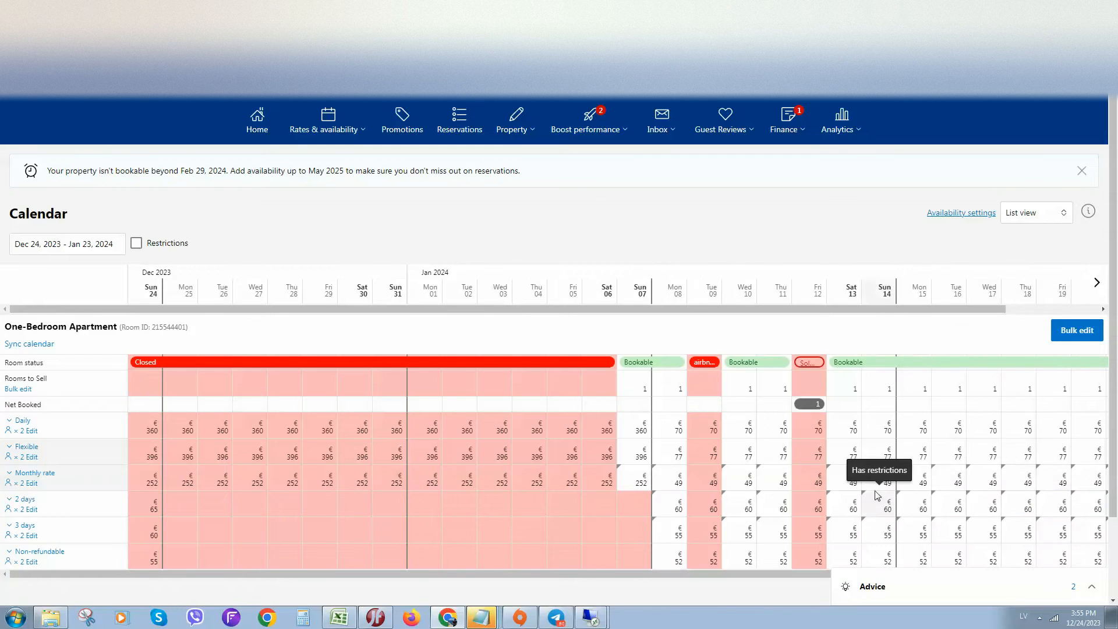
scroll(1117, 357, "down", 2)
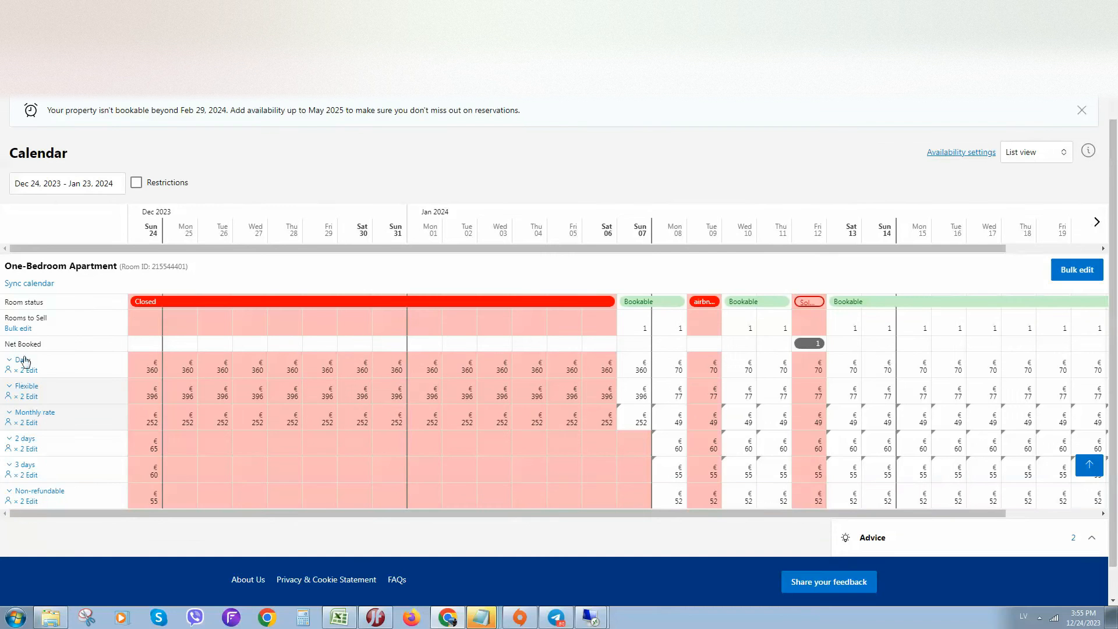
scroll(669, 270, "up", 2)
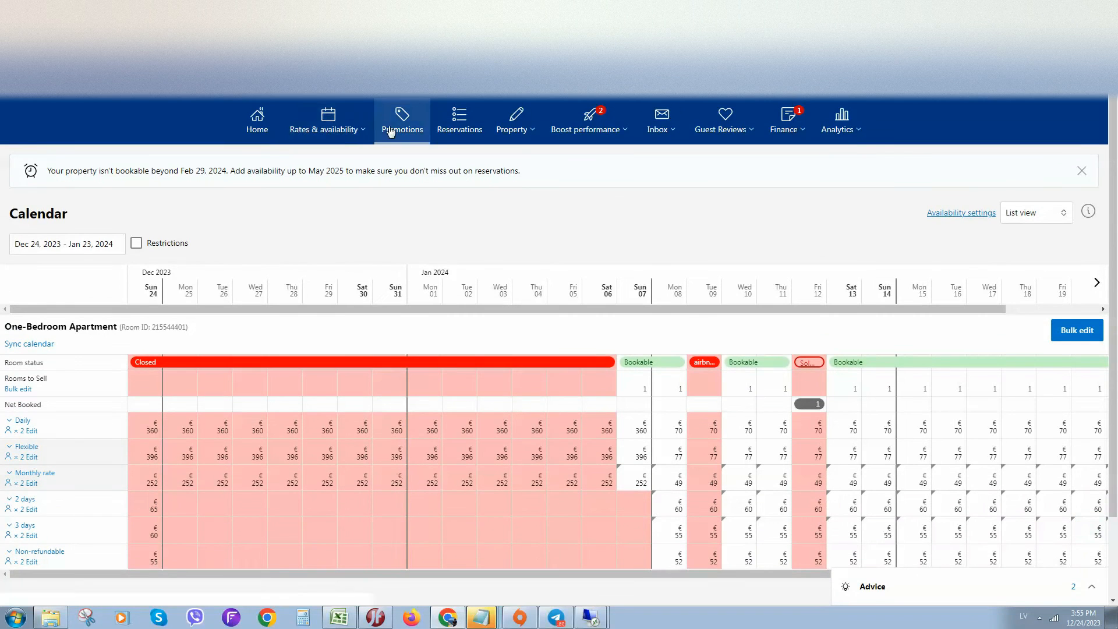
Open the property's Rate plans page in a new browser tab.
left_click(326, 133)
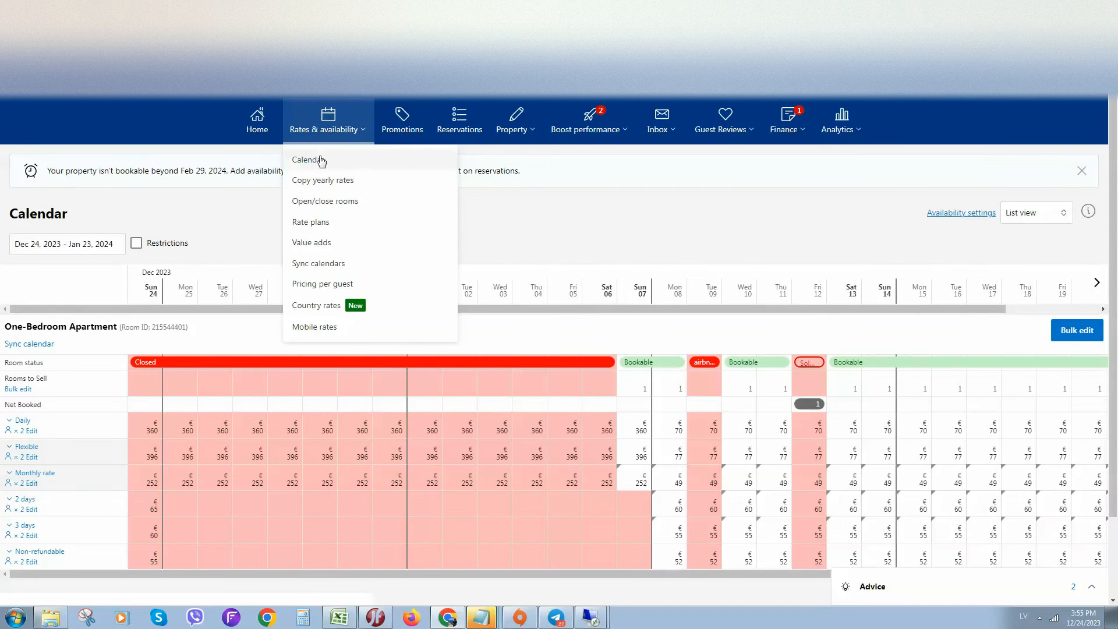
right_click(310, 226)
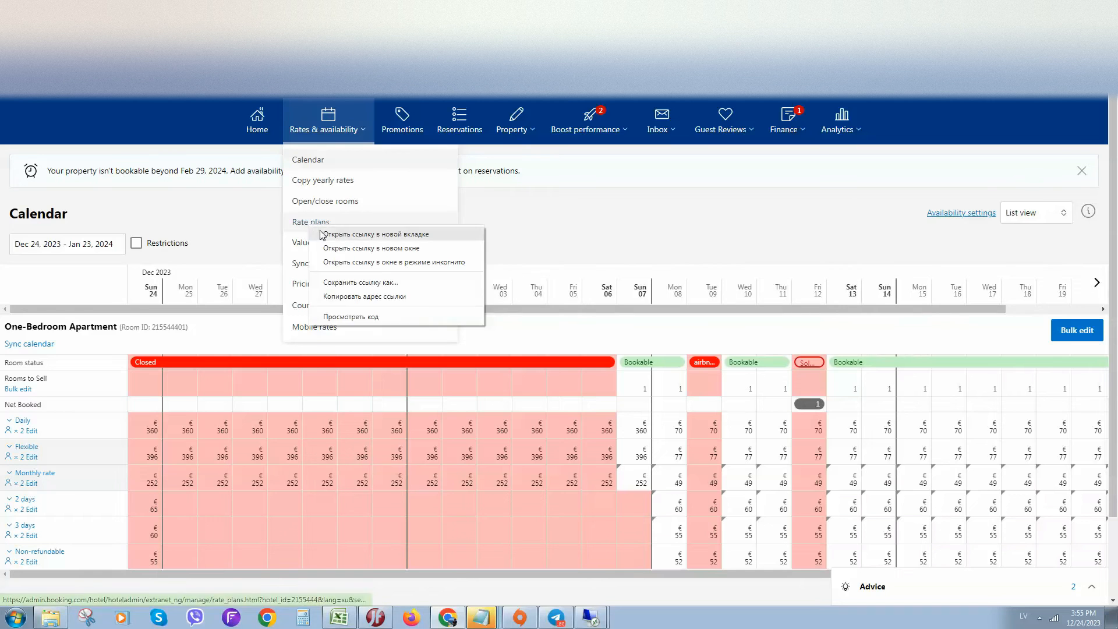
left_click(322, 234)
left_click_drag(629, 234, 631, 200)
left_click(967, 9)
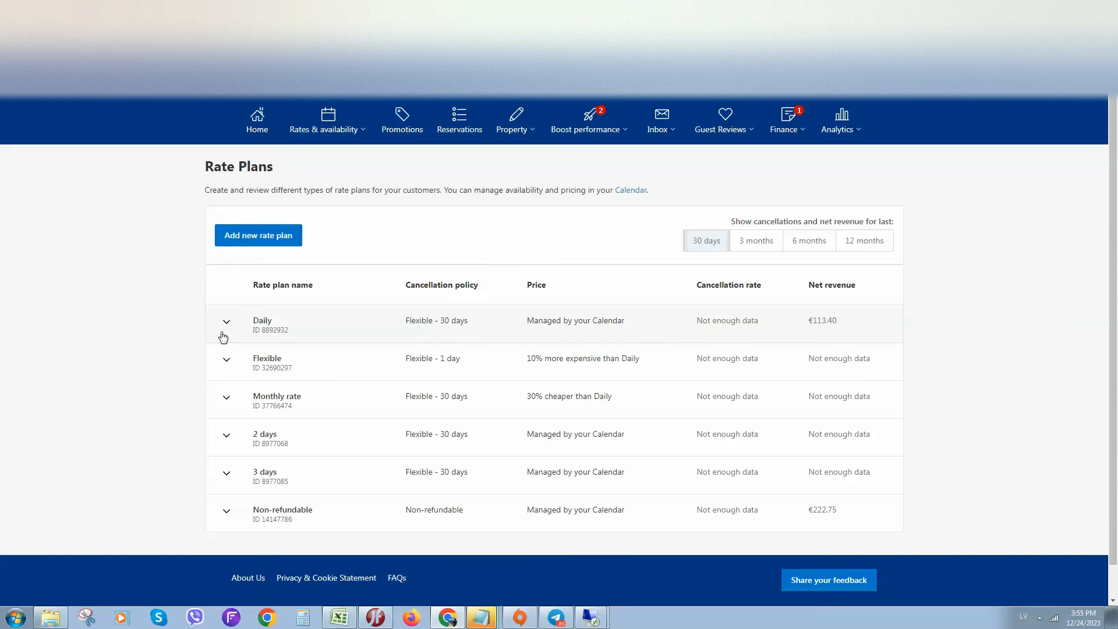
Open the Daily rate plan for editing and examine its price setup options.
left_click(217, 333)
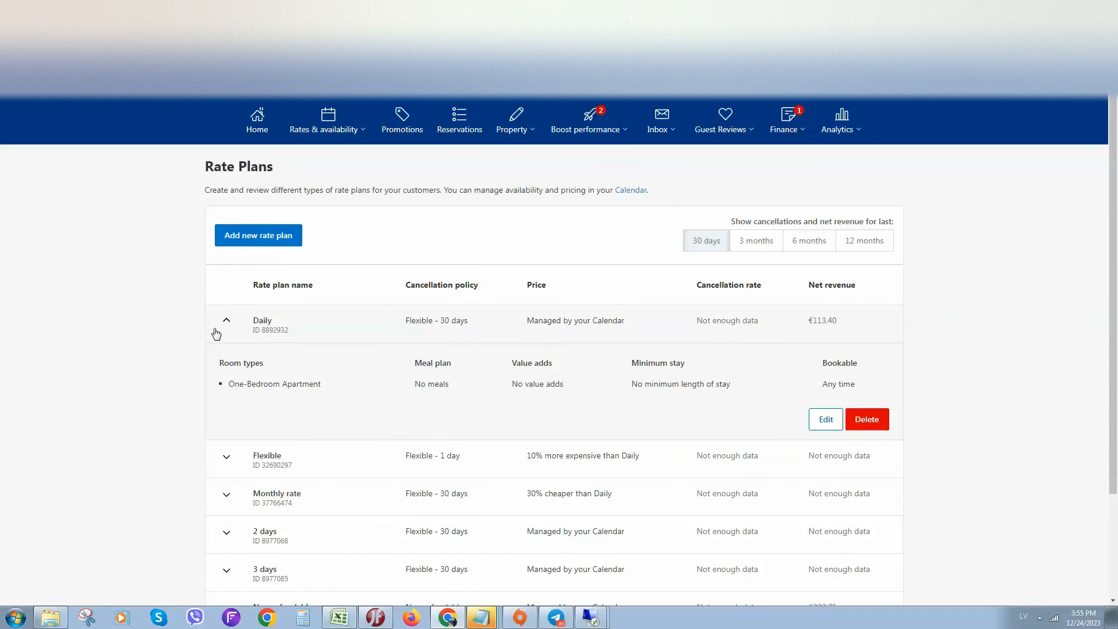
left_click(826, 419)
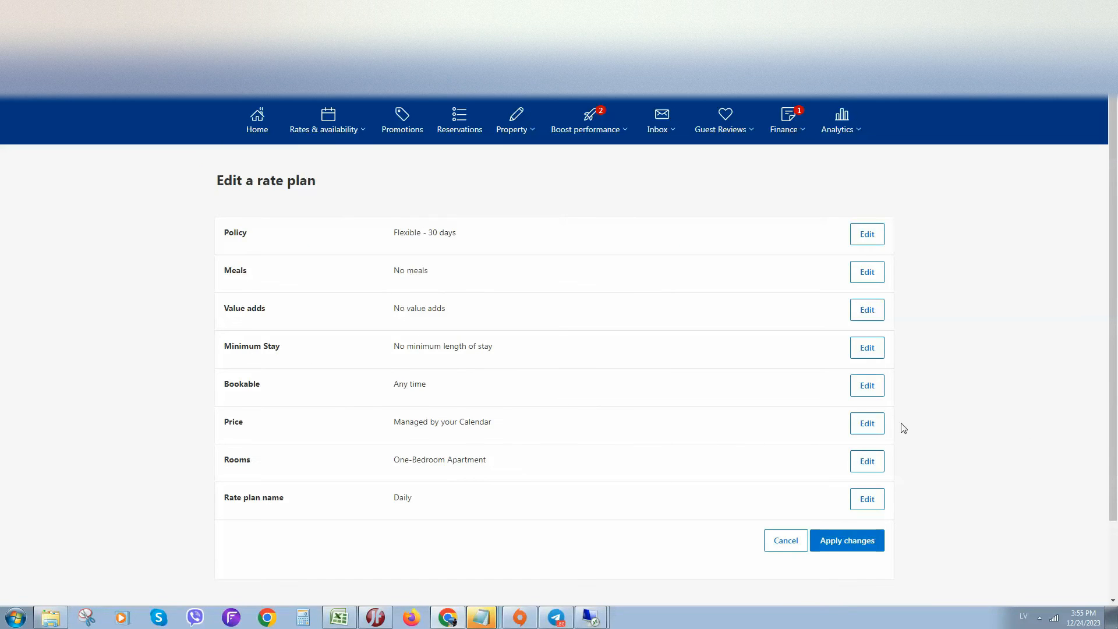
left_click(868, 423)
scroll(293, 402, "down", 2)
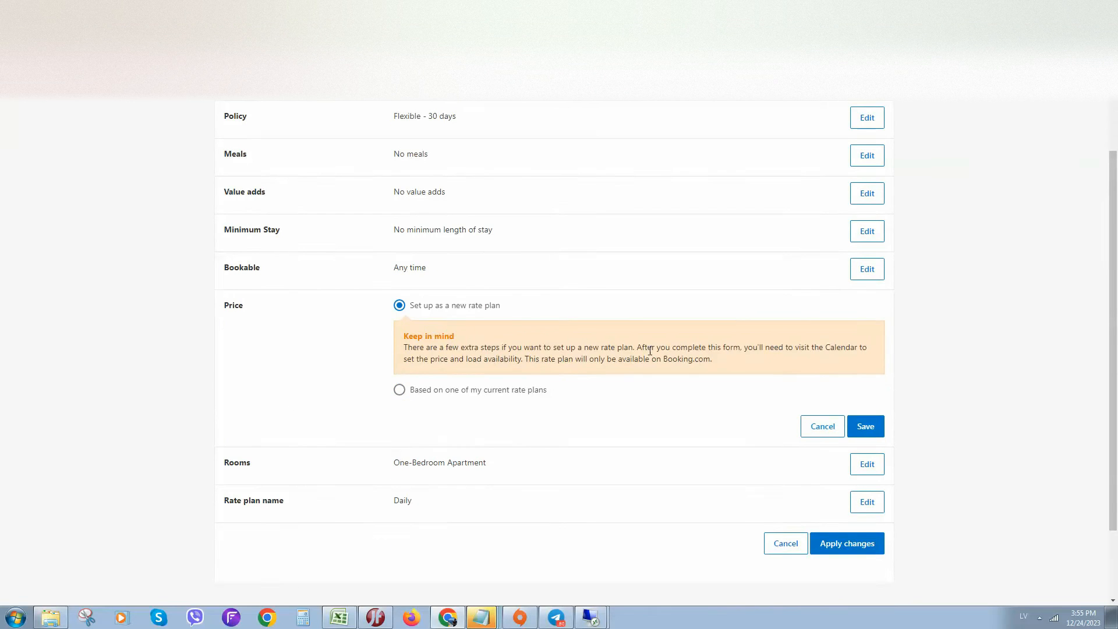
scroll(357, 416, "up", 1)
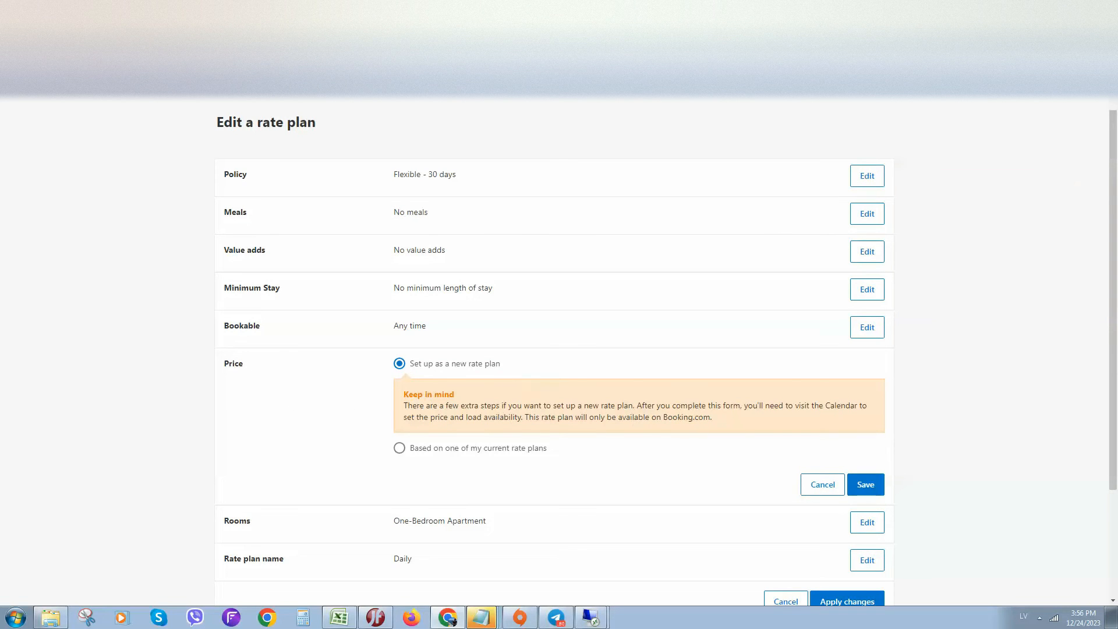
Return to the availability calendar in the other browser tab.
key("ctrl+Tab")
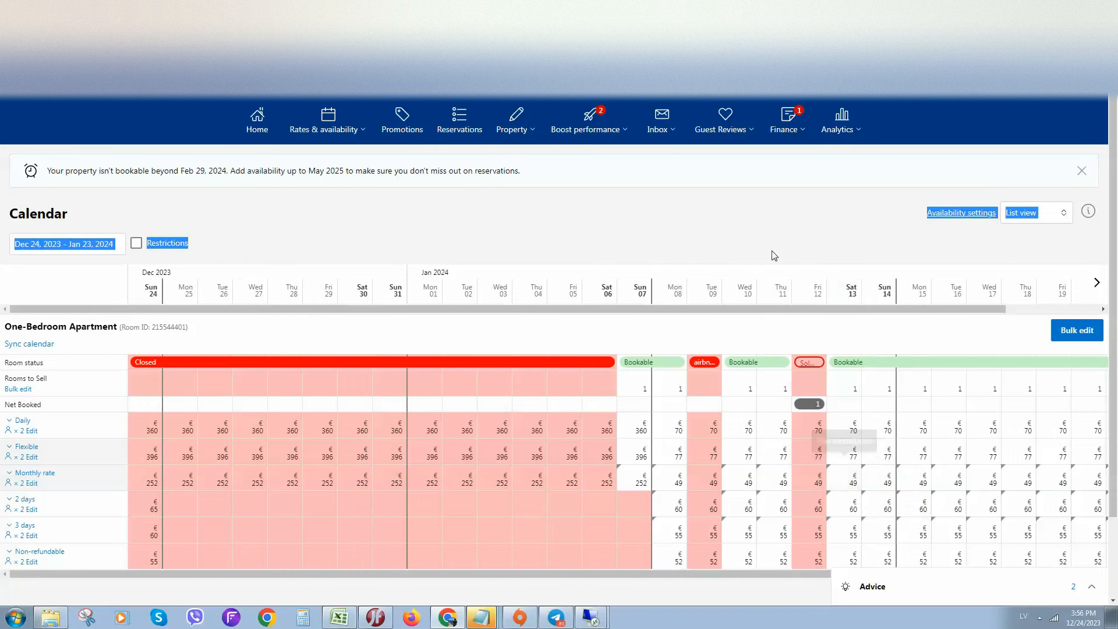
scroll(771, 252, "down", 2)
left_click_drag(765, 475, 931, 477)
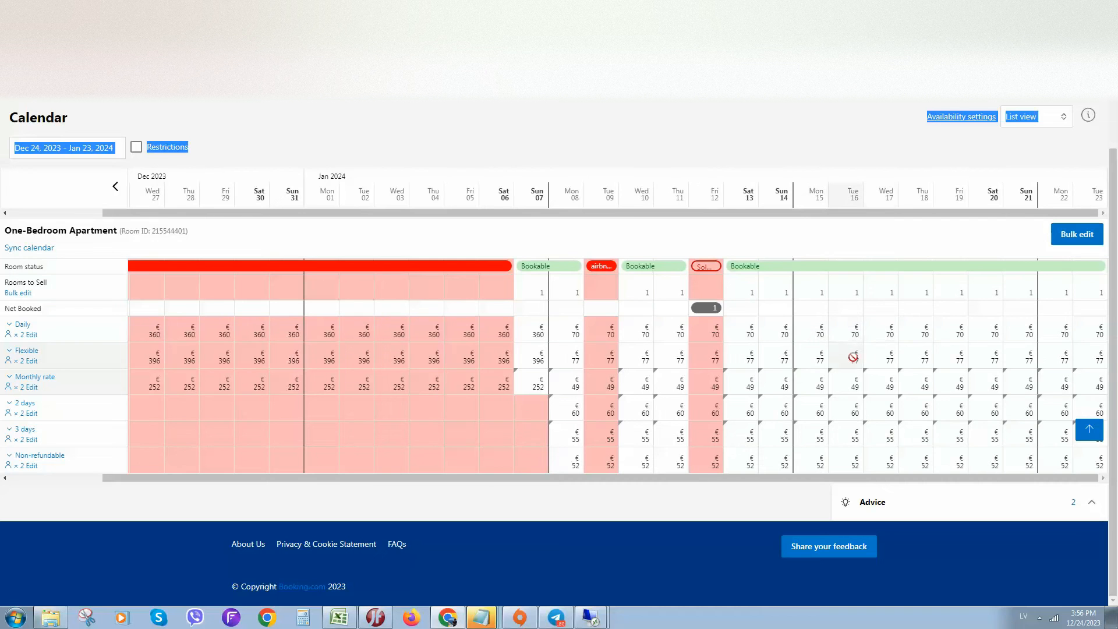
left_click(849, 333)
left_click(848, 179)
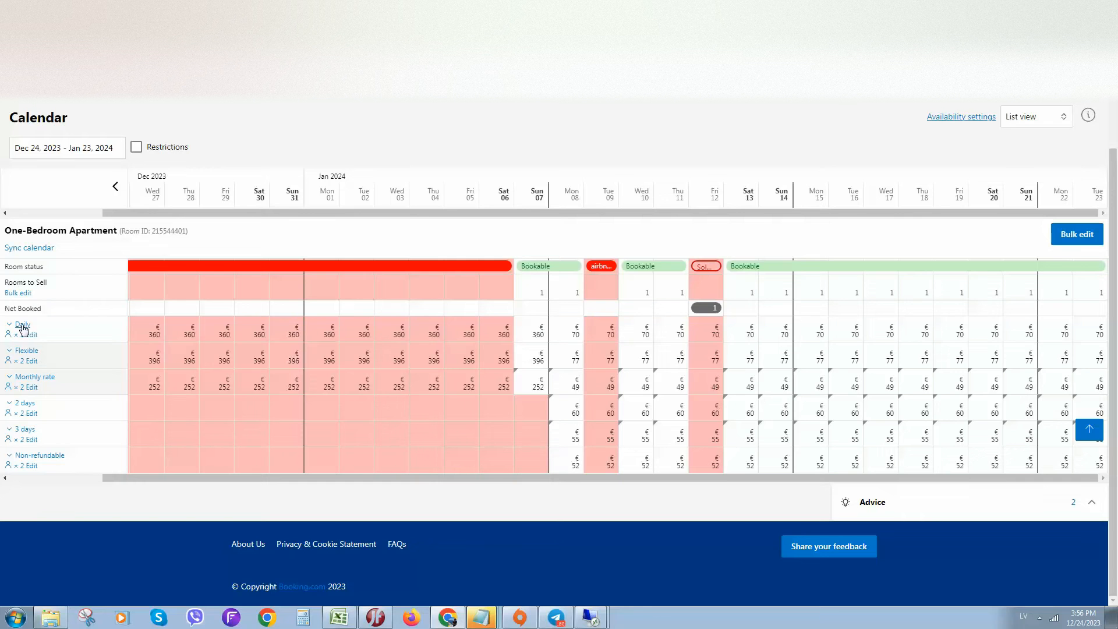
Set the One-Bedroom Apartment's Daily price for Jan 16 to Jan 22, 2024 to €70.2 and save it.
left_click(851, 330)
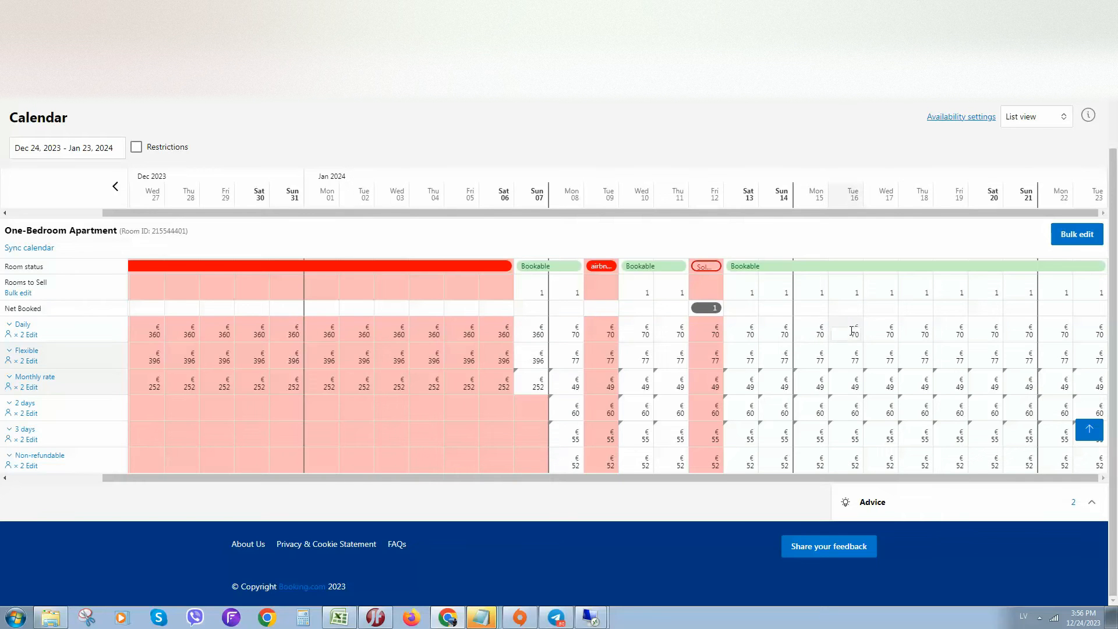
left_click_drag(849, 333, 1042, 330)
left_click(850, 331)
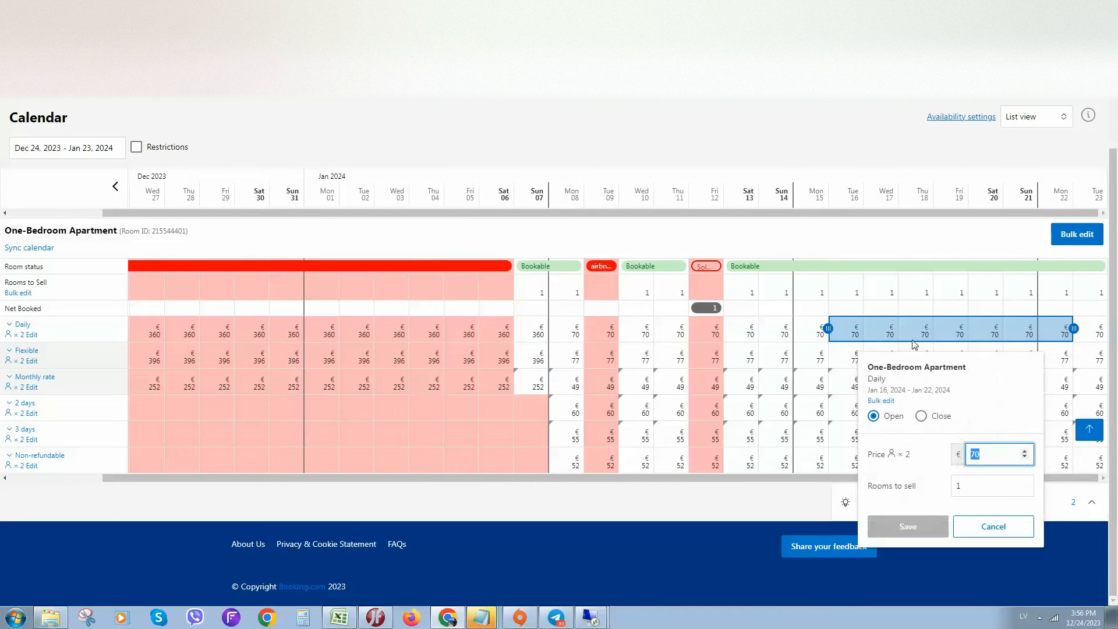
left_click(1026, 453)
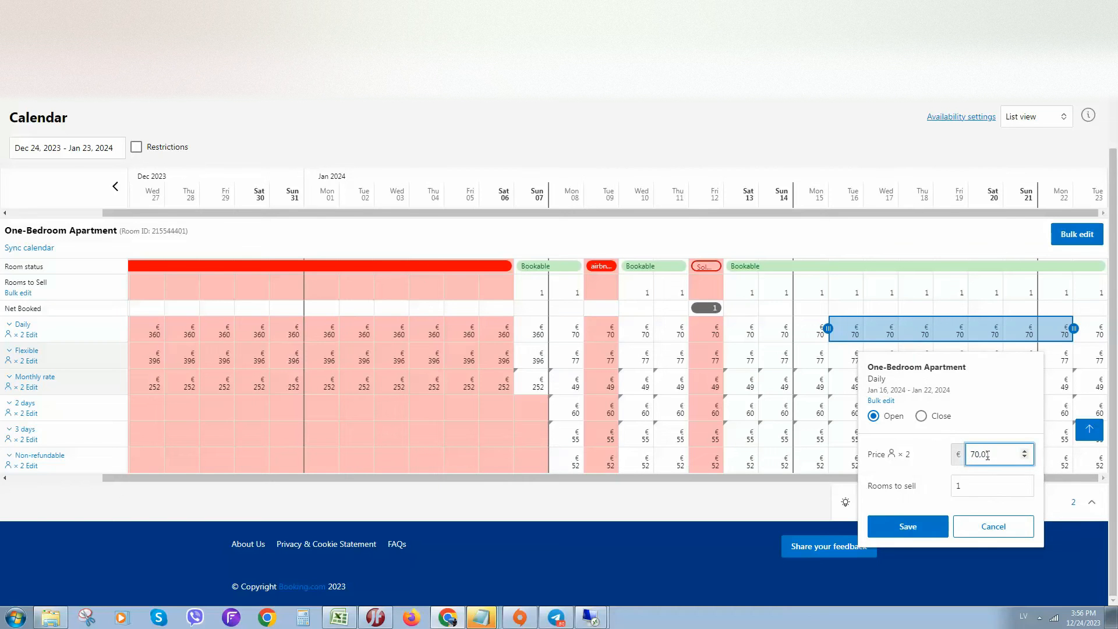
left_click(868, 421)
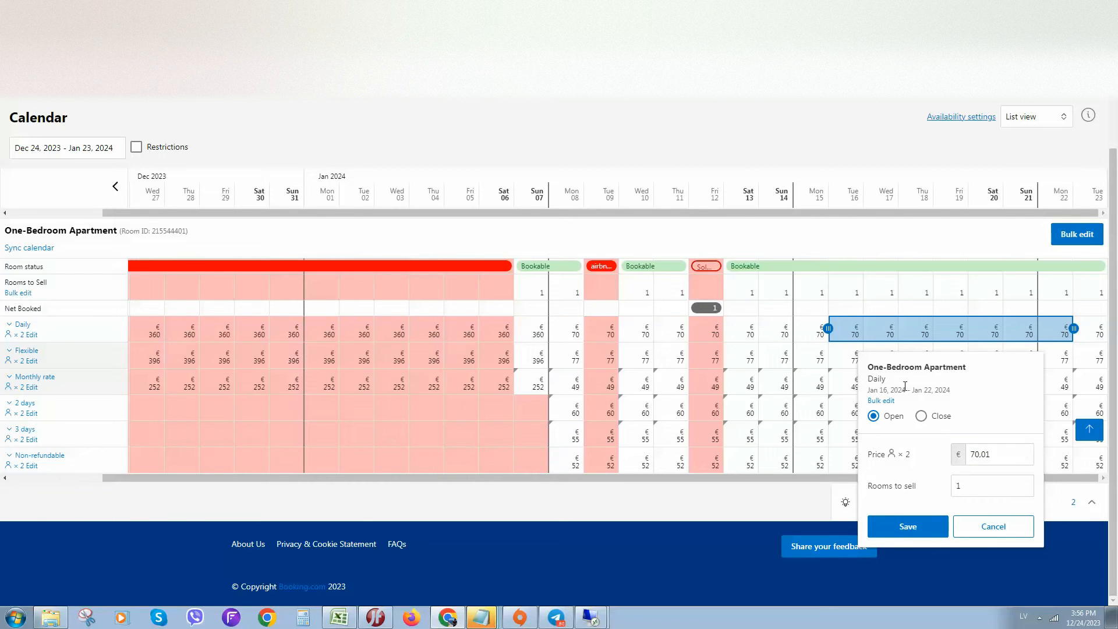
left_click(1026, 452)
left_click_drag(981, 456, 1042, 465)
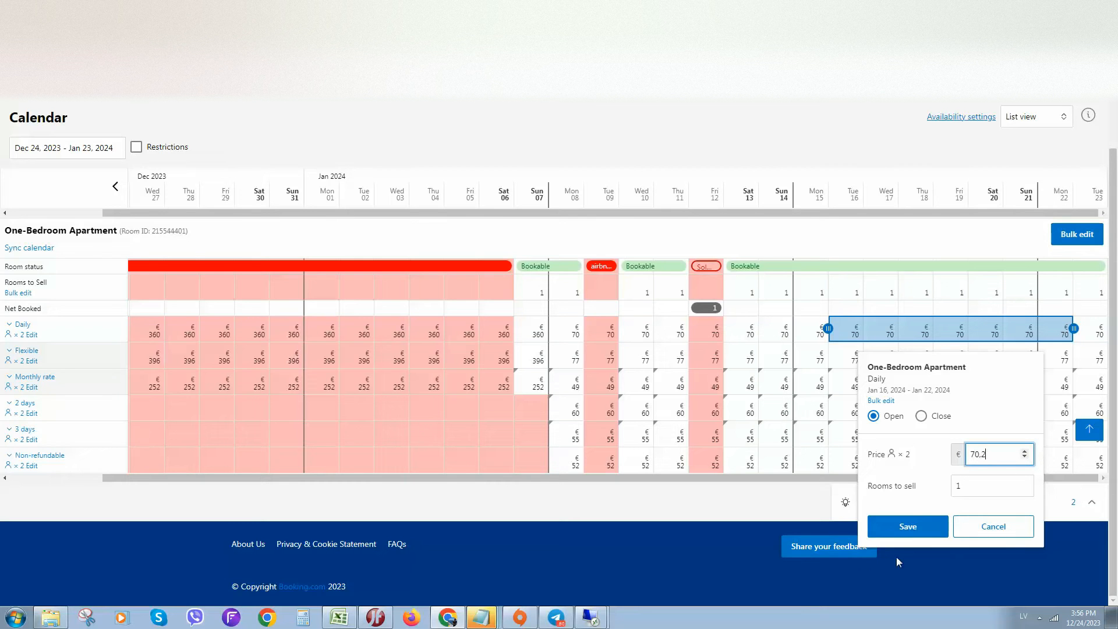
left_click(910, 528)
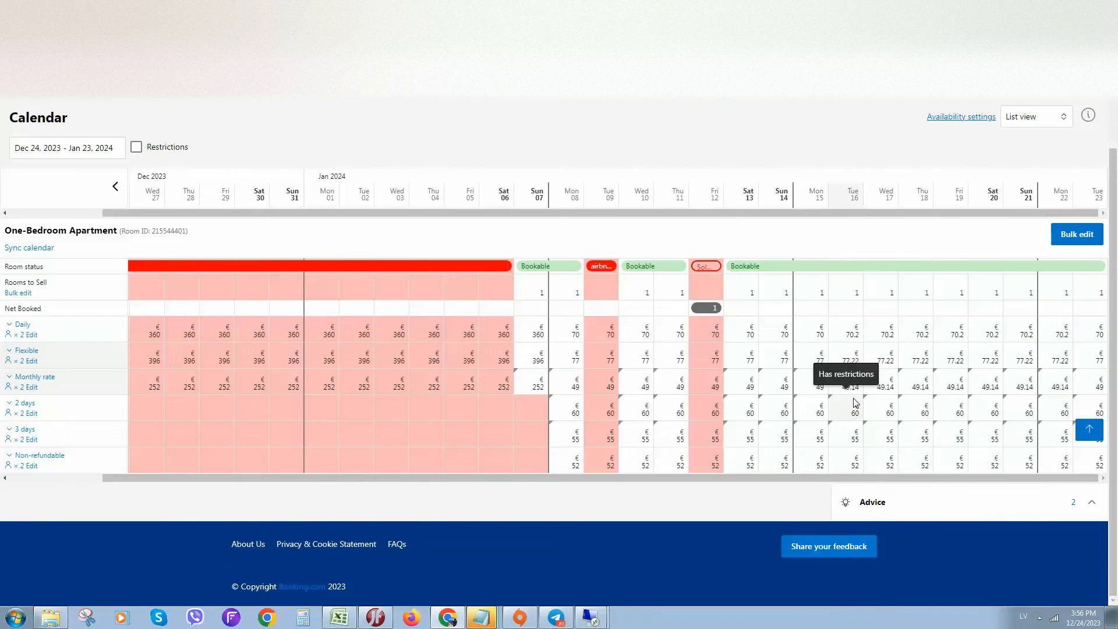
Examine the pricing per guest for the 2 days and Daily rates, including the Daily base occupancy, and close without changes.
left_click(29, 413)
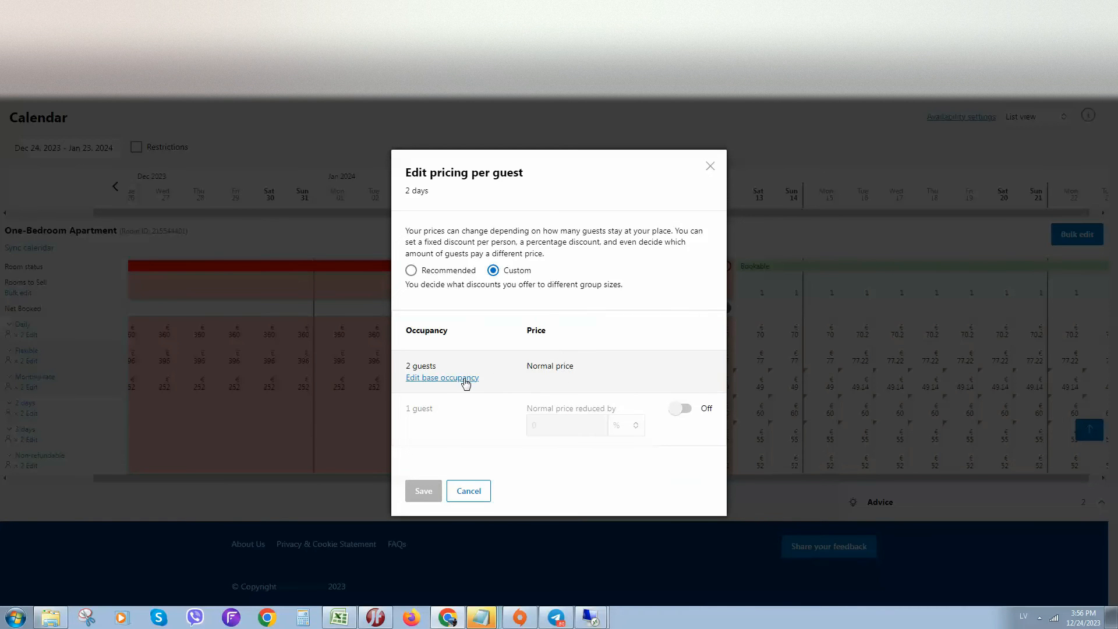
left_click(710, 167)
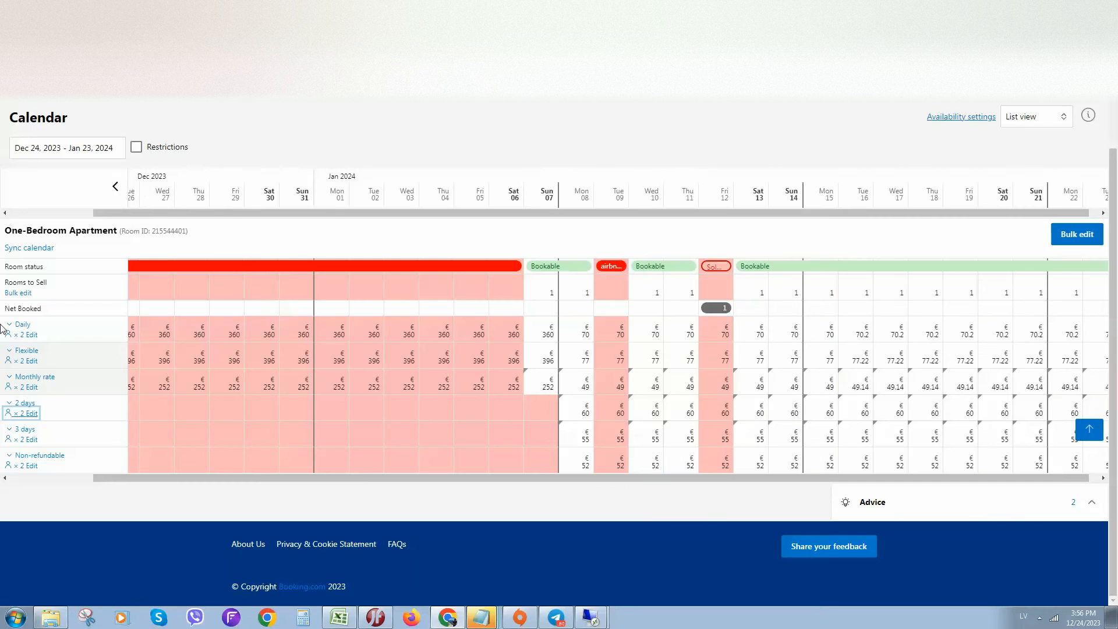
left_click(32, 335)
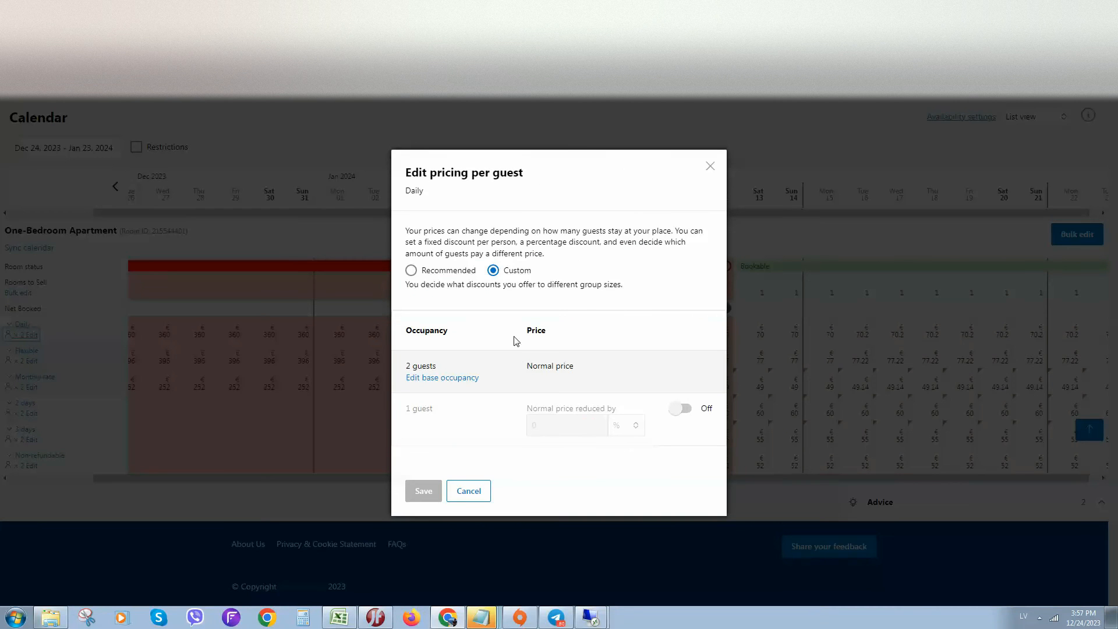
left_click(467, 378)
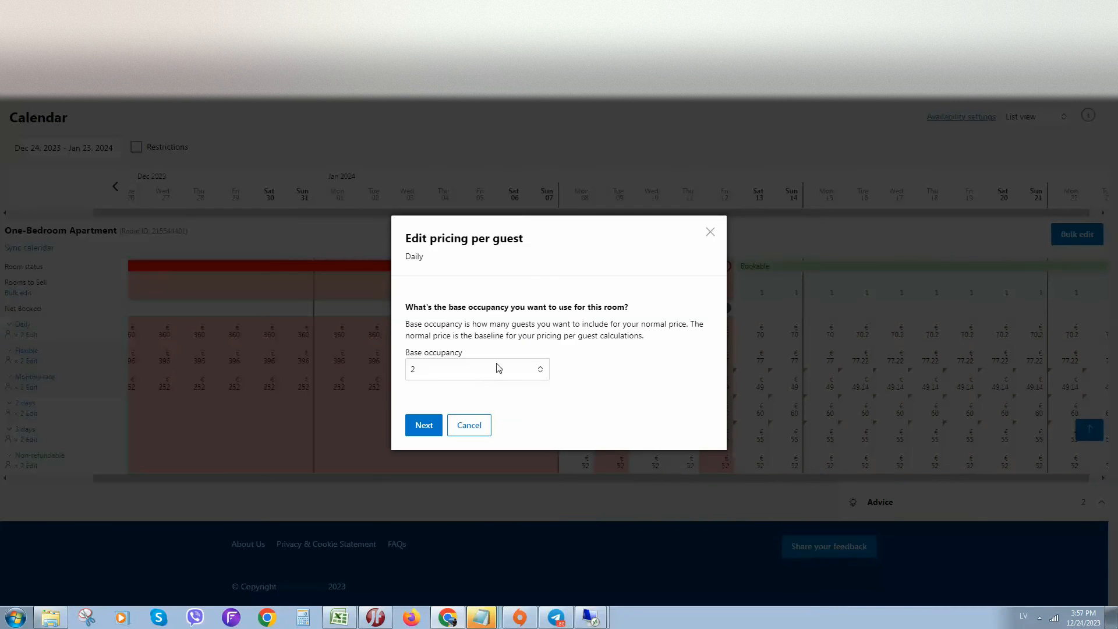
left_click(710, 233)
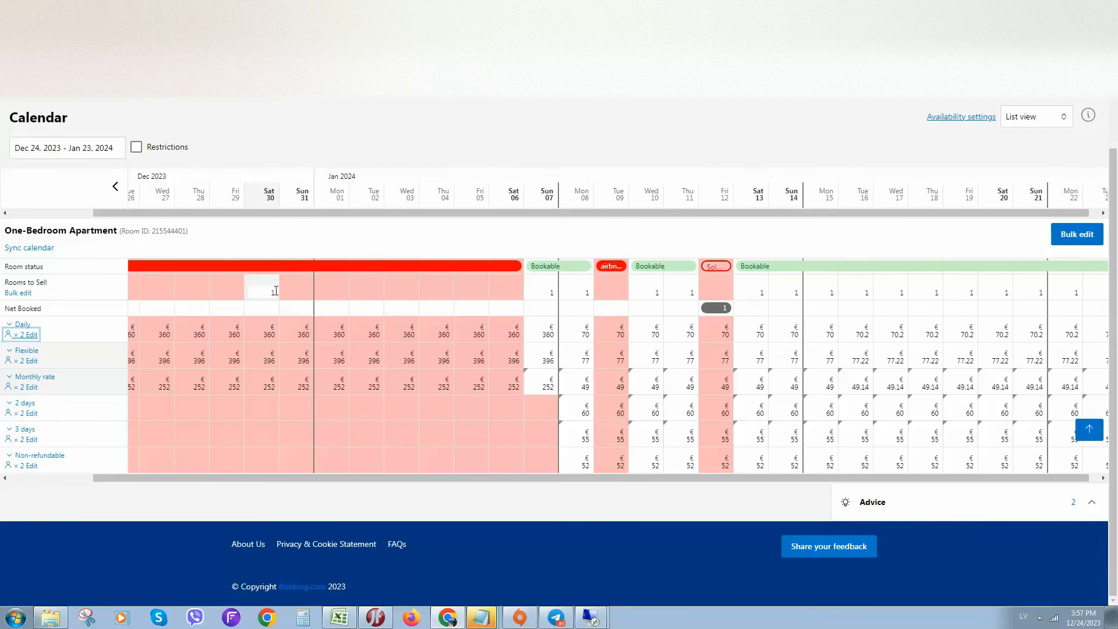
Open the bulk edit for the One-Bedroom Apartment and choose the Daily rate plan for a price change.
left_click(41, 293)
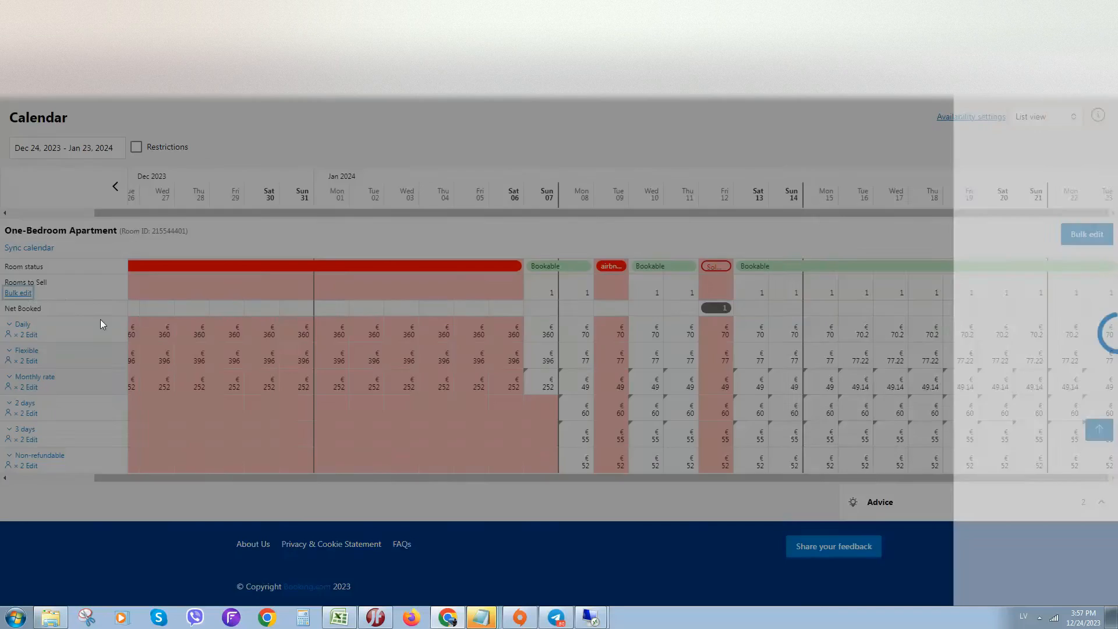
scroll(951, 175, "down", 1)
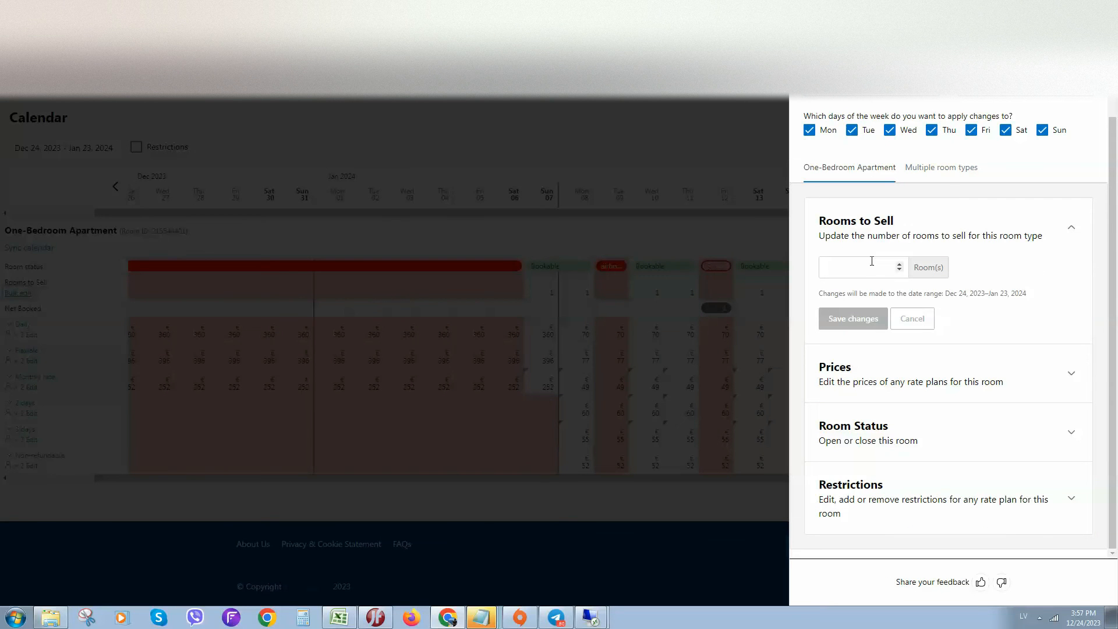
left_click(1014, 369)
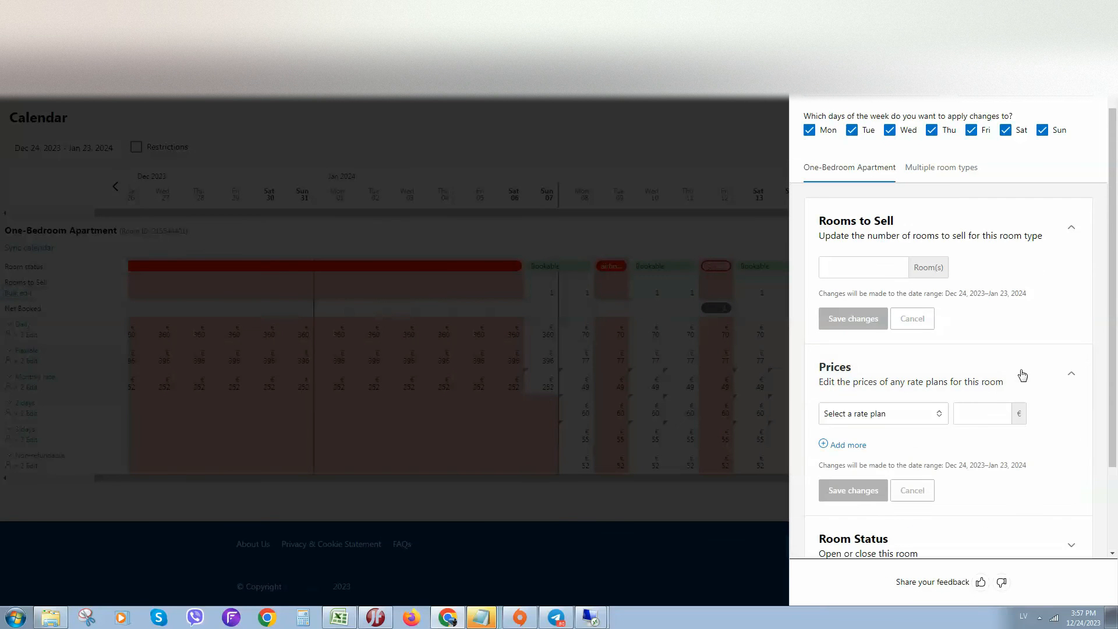
left_click(909, 415)
left_click(883, 444)
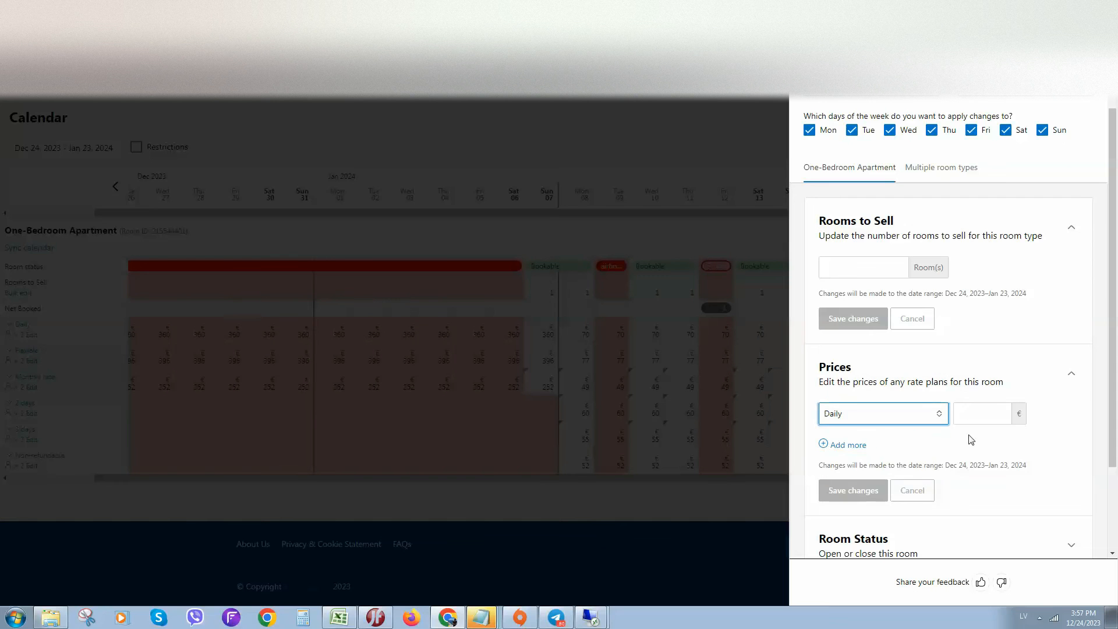
left_click(993, 415)
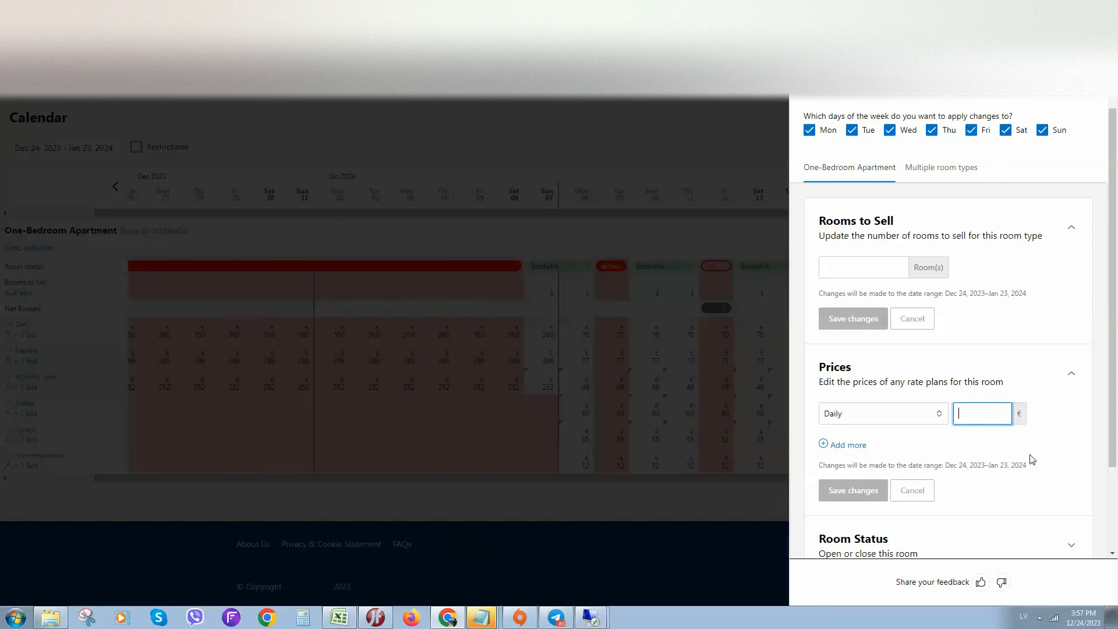
Set the start date of the bulk edit range to 2023-12-24.
scroll(959, 159, "up", 1)
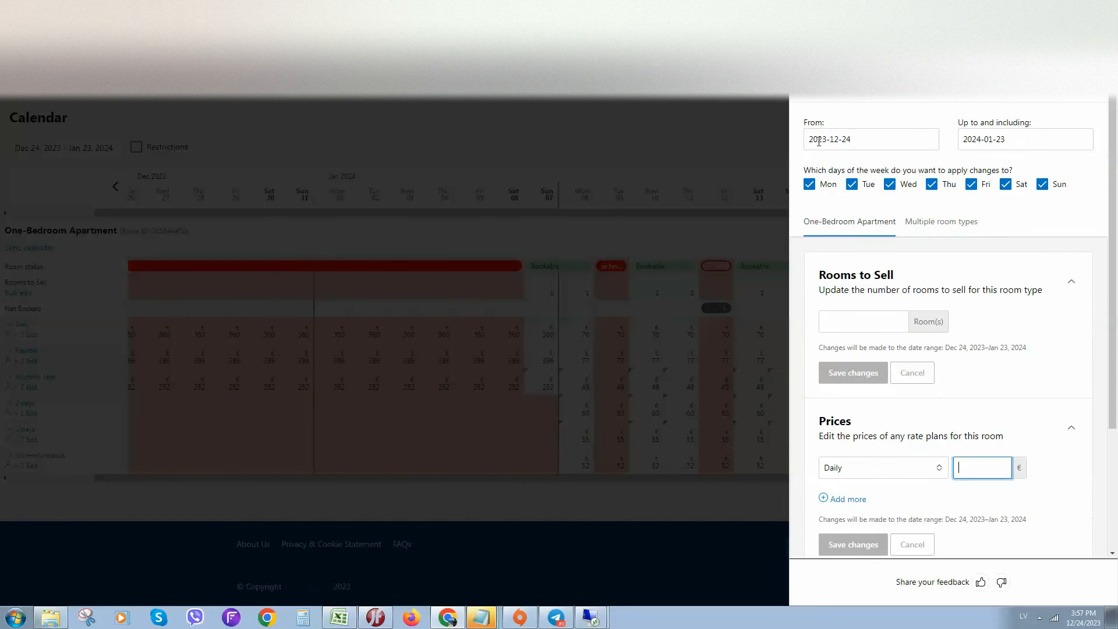
left_click(856, 142)
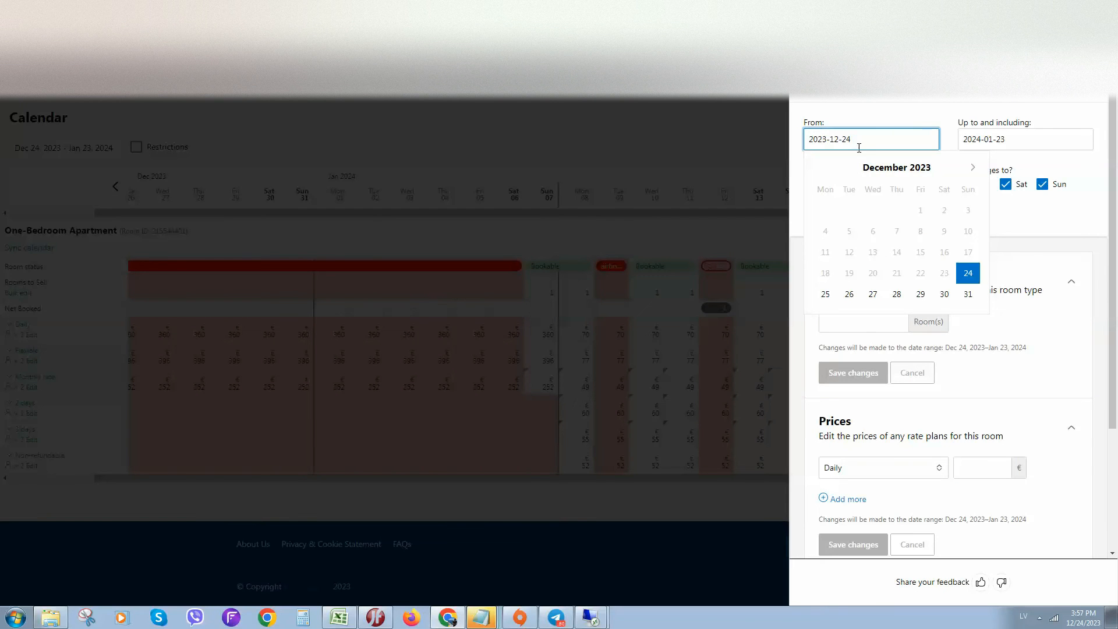
left_click(1029, 138)
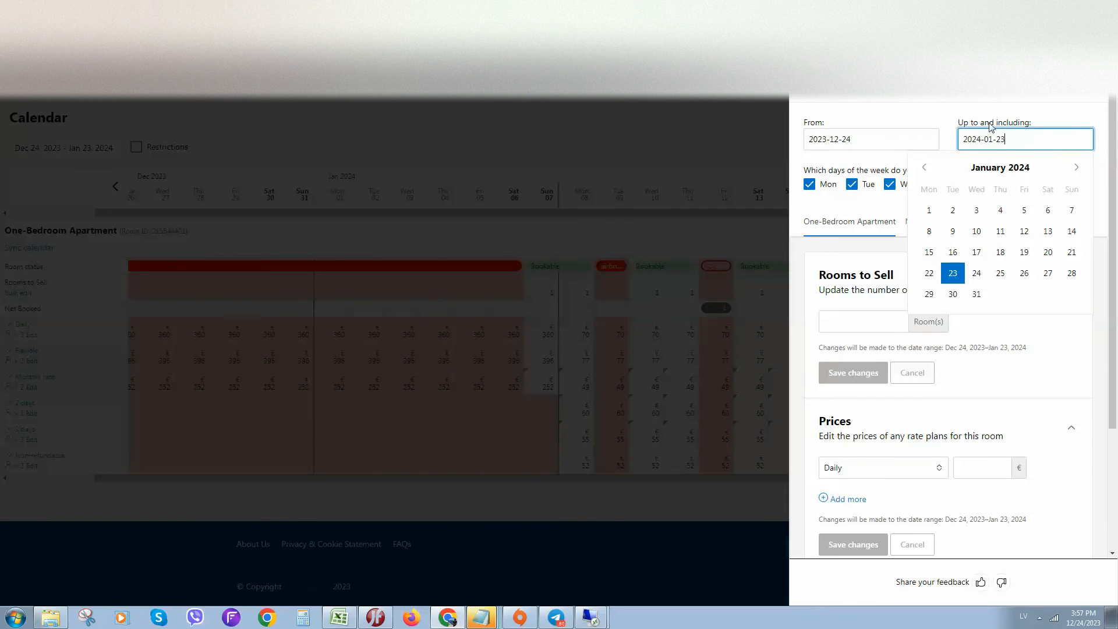
left_click(1076, 167)
left_click(1076, 168)
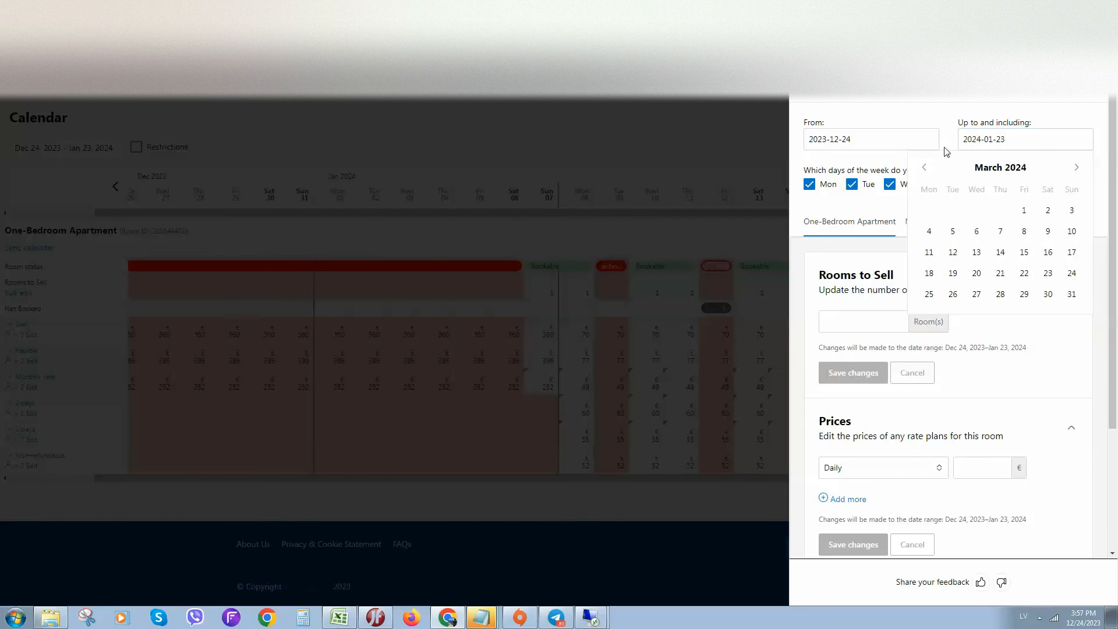
left_click(1076, 167)
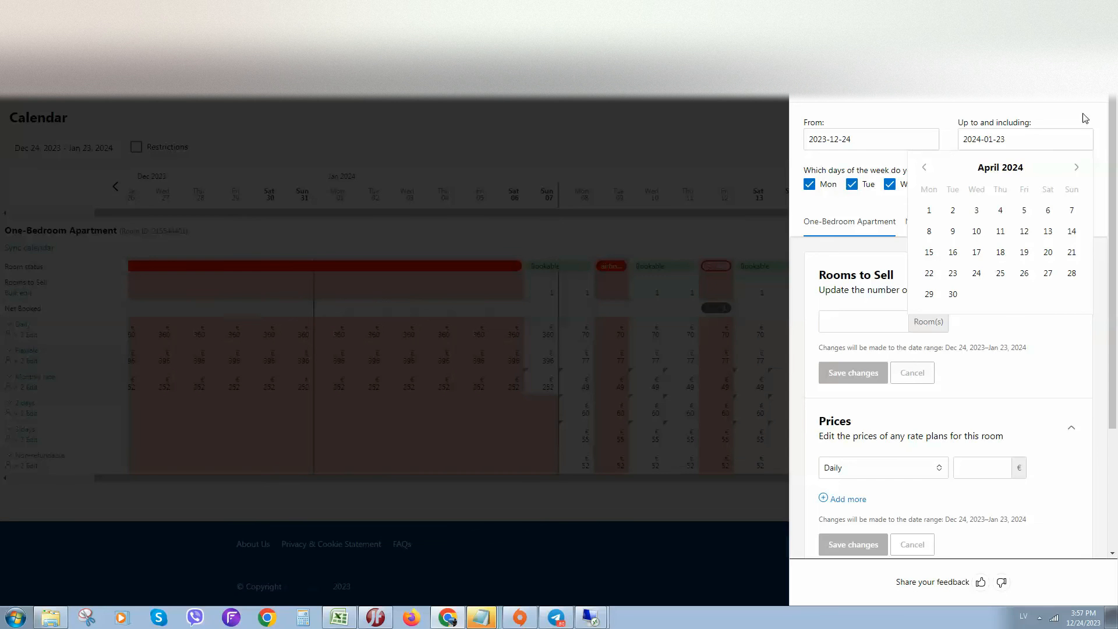
left_click(889, 142)
left_click(968, 273)
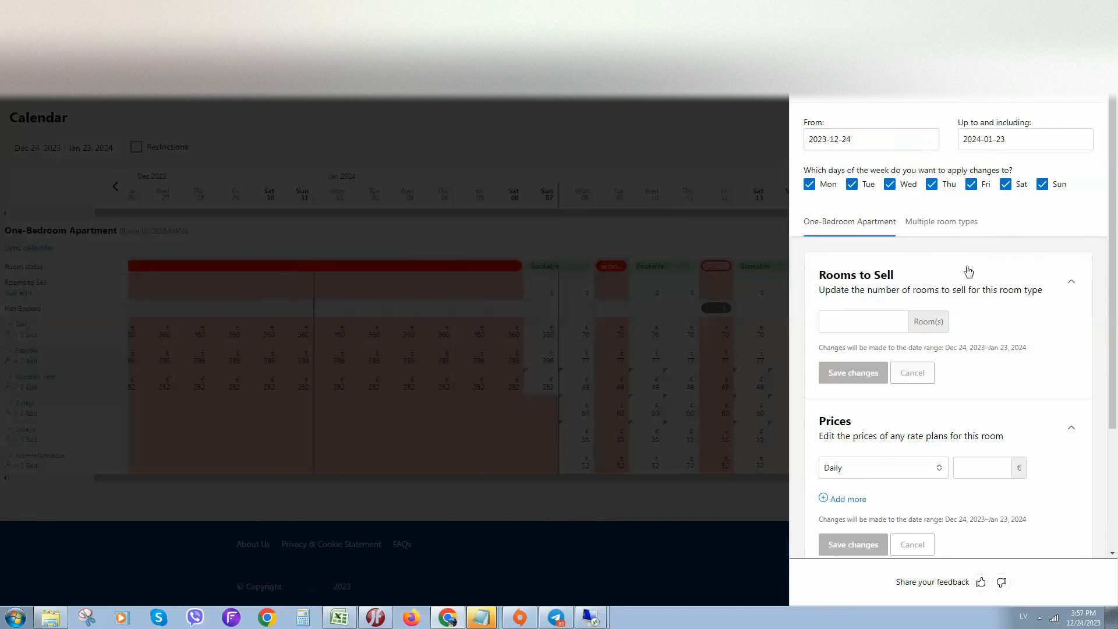
Set the end date of the bulk edit range to 2024-12-24.
left_click(1066, 141)
double_click(1077, 168)
double_click(1077, 167)
double_click(1078, 168)
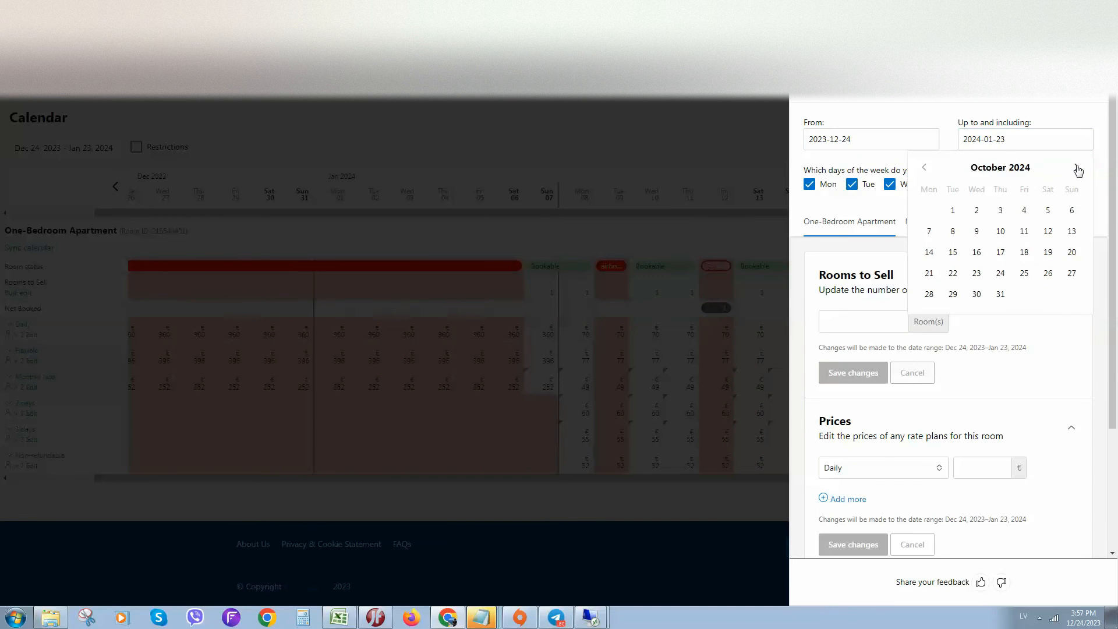
double_click(1077, 168)
left_click(1078, 168)
left_click(1078, 168)
left_click(1078, 168)
left_click(925, 168)
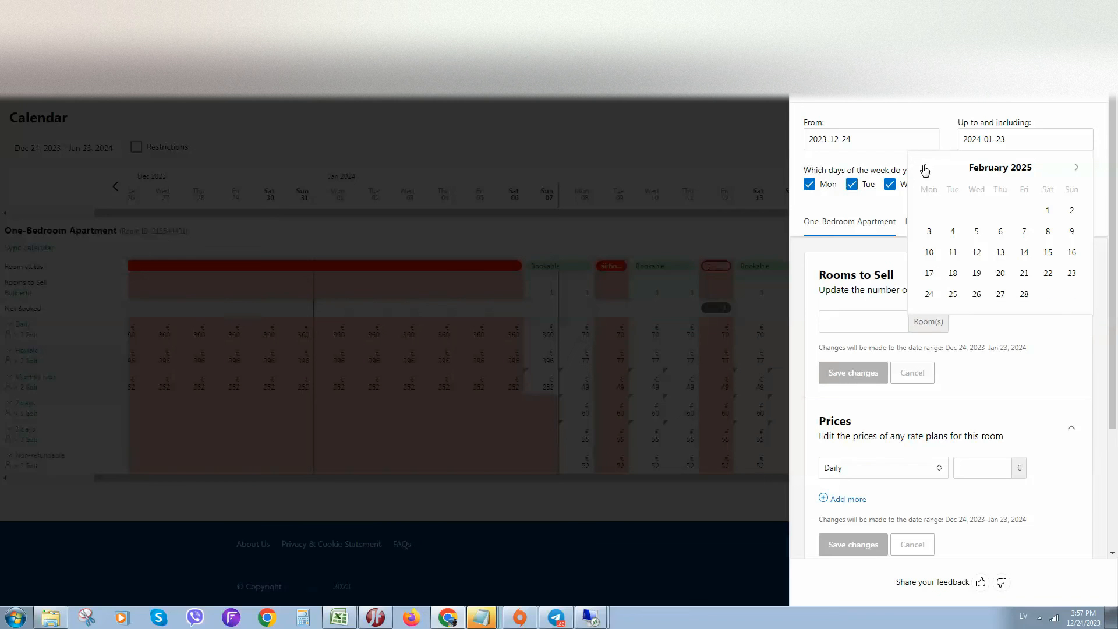
left_click(926, 169)
left_click(928, 170)
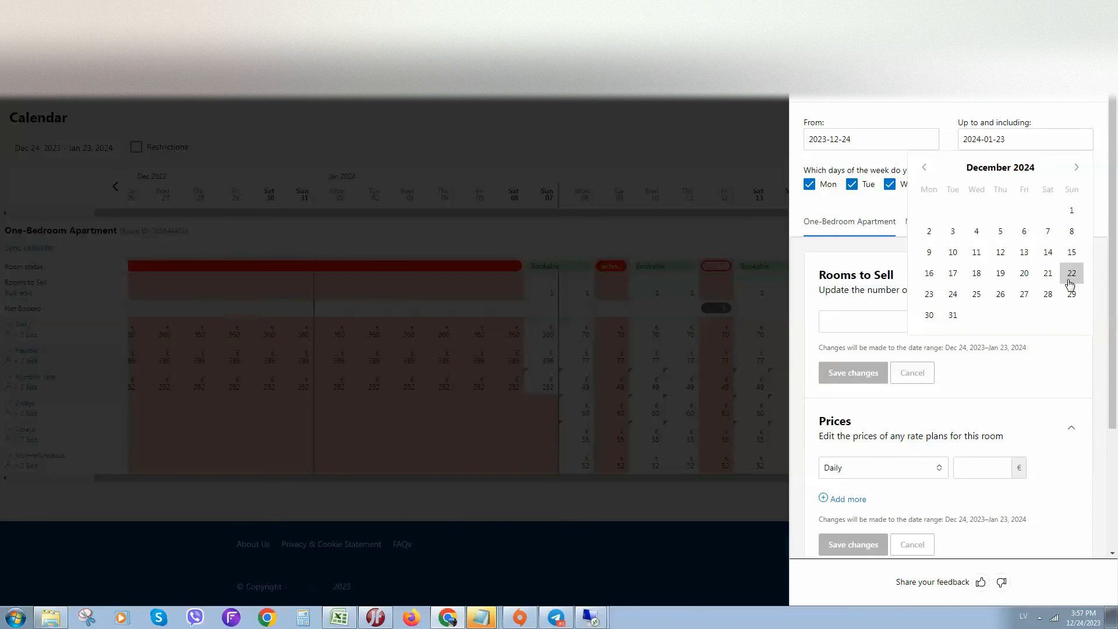
left_click(953, 294)
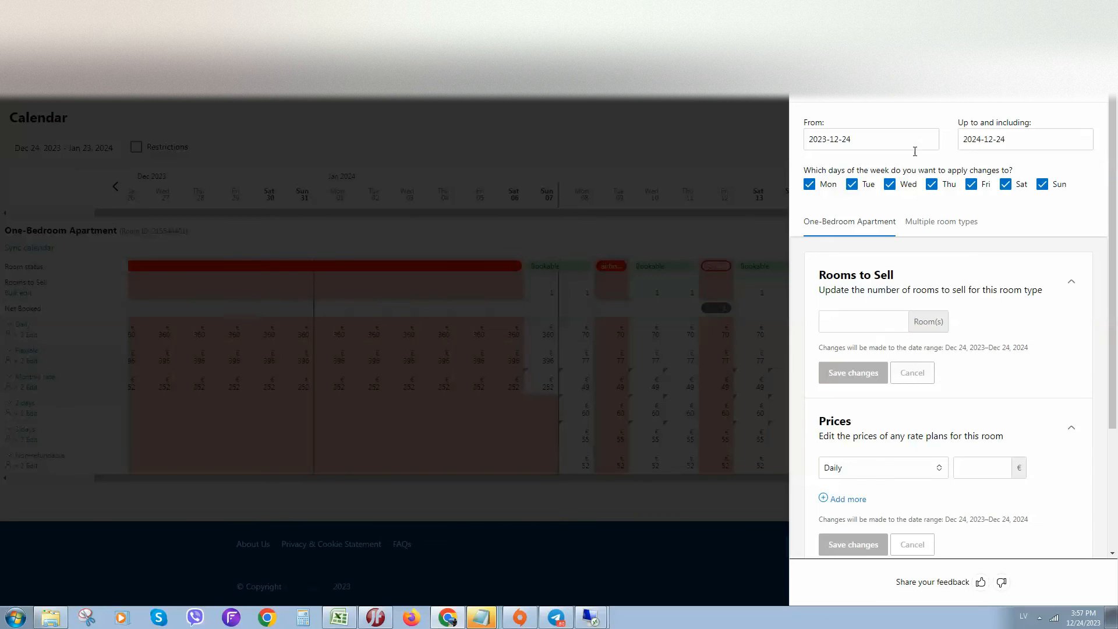
Enter 1 room to sell and a Daily price of €71 for the One-Bedroom Apartment in the bulk edit.
left_click(897, 321)
type("1")
left_click(932, 322)
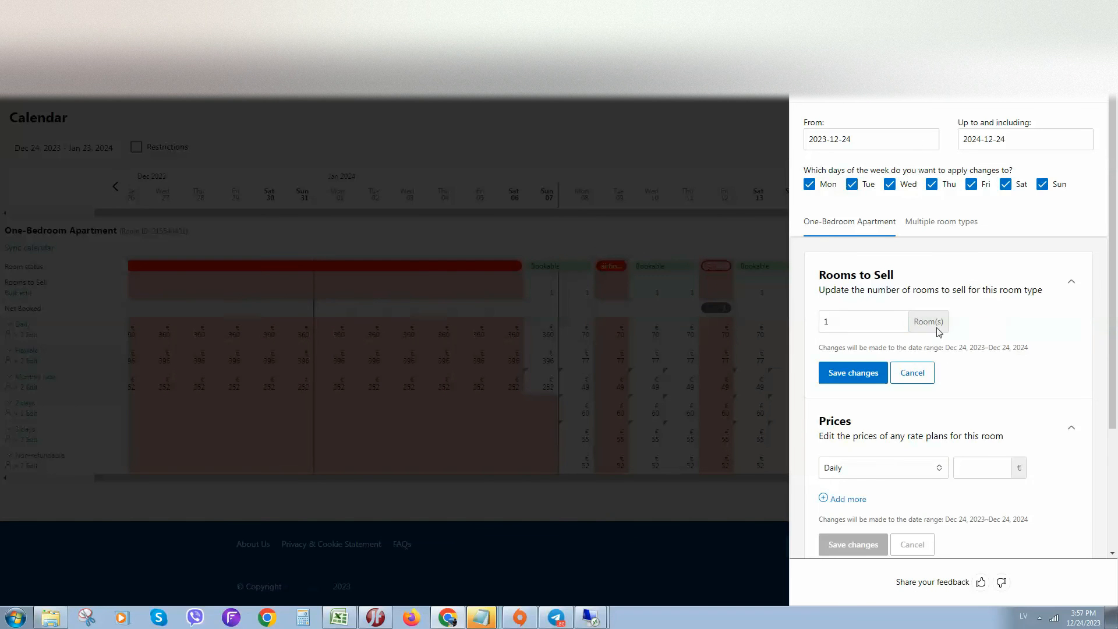
scroll(908, 379, "down", 2)
left_click(1002, 353)
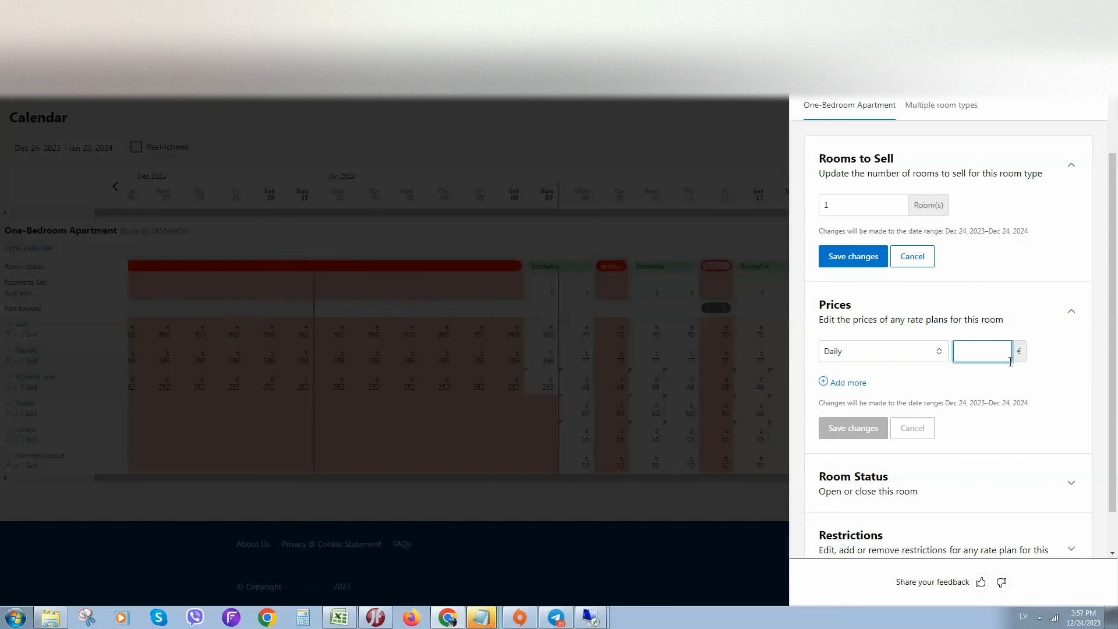
type("7")
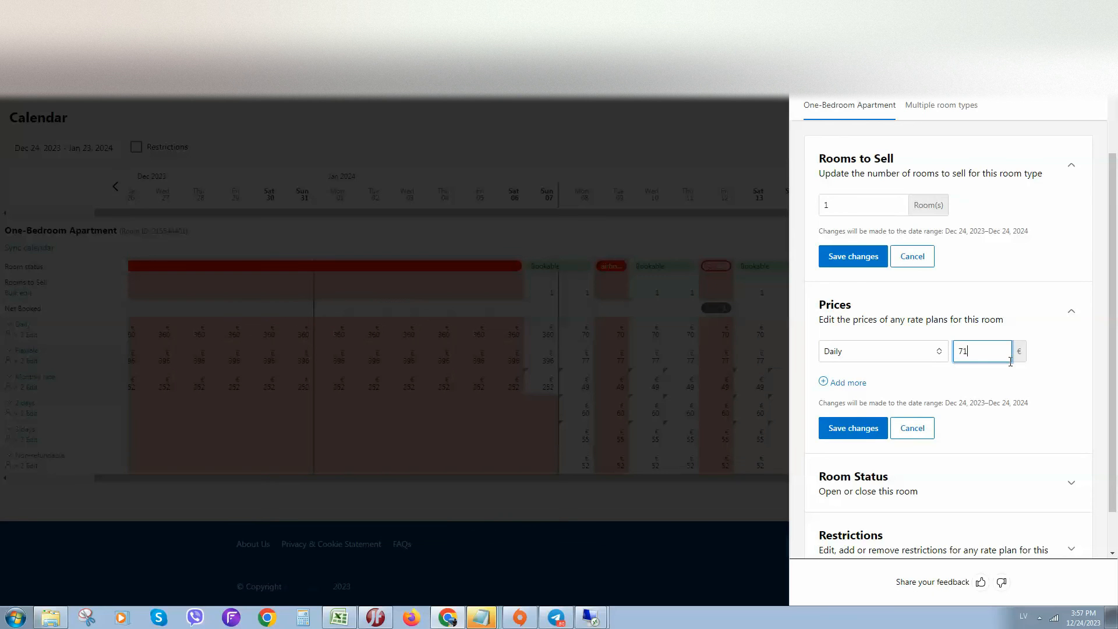
type("1")
Expand the Room Status section of the bulk edit and choose Open Room.
scroll(950, 452, "down", 1)
left_click(824, 430)
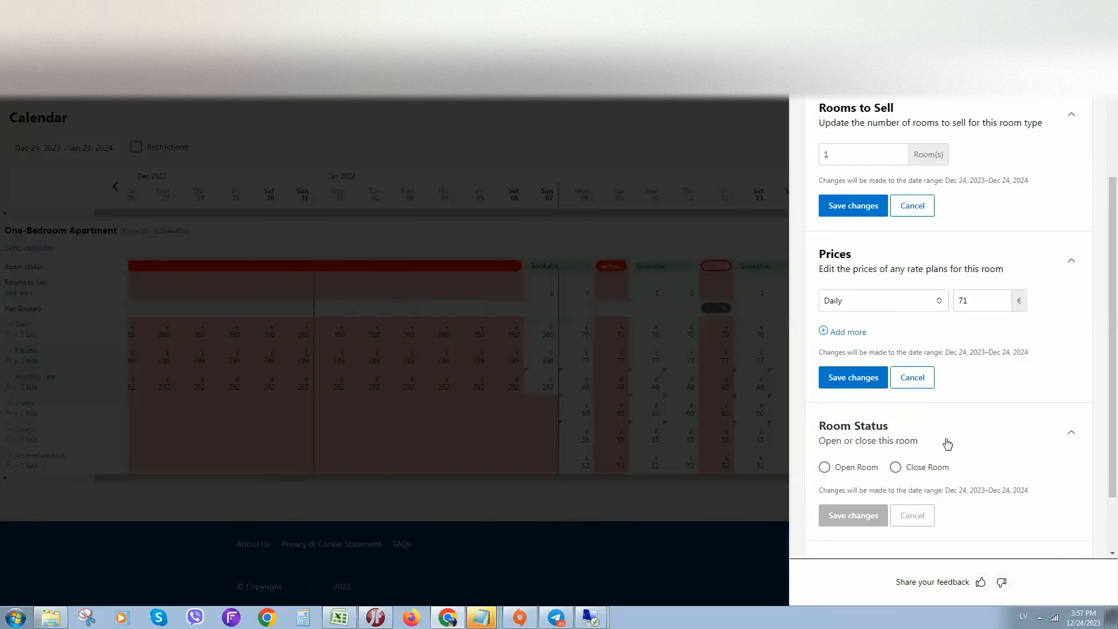
scroll(909, 434, "down", 2)
left_click(839, 388)
scroll(874, 416, "down", 2)
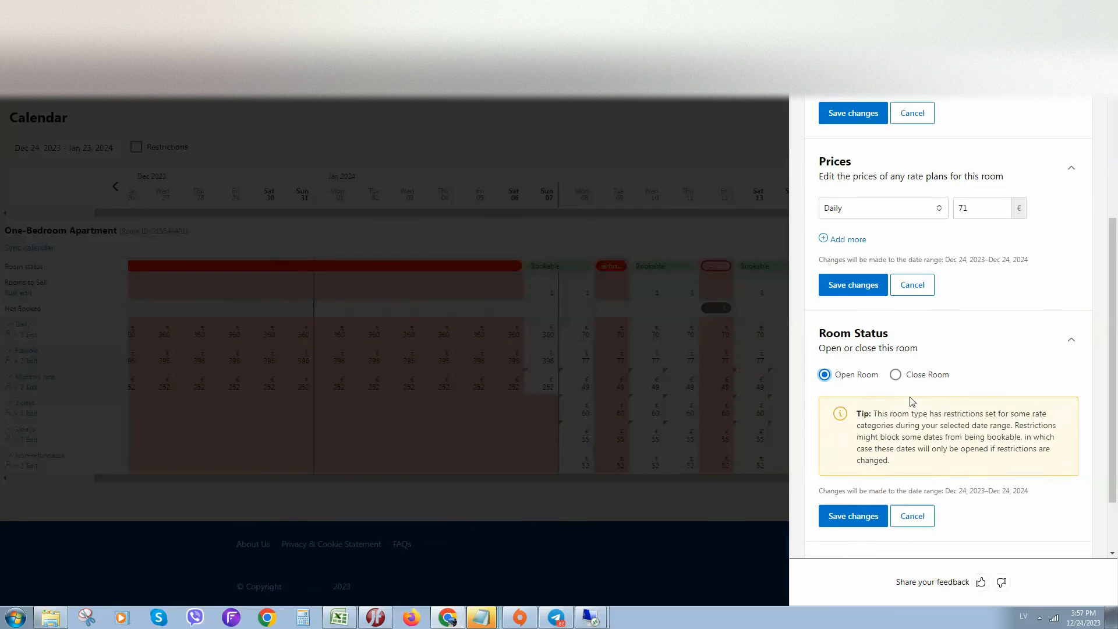
Examine the rate plan choices in the Restrictions section of the bulk edit and collapse the section.
left_click(1026, 492)
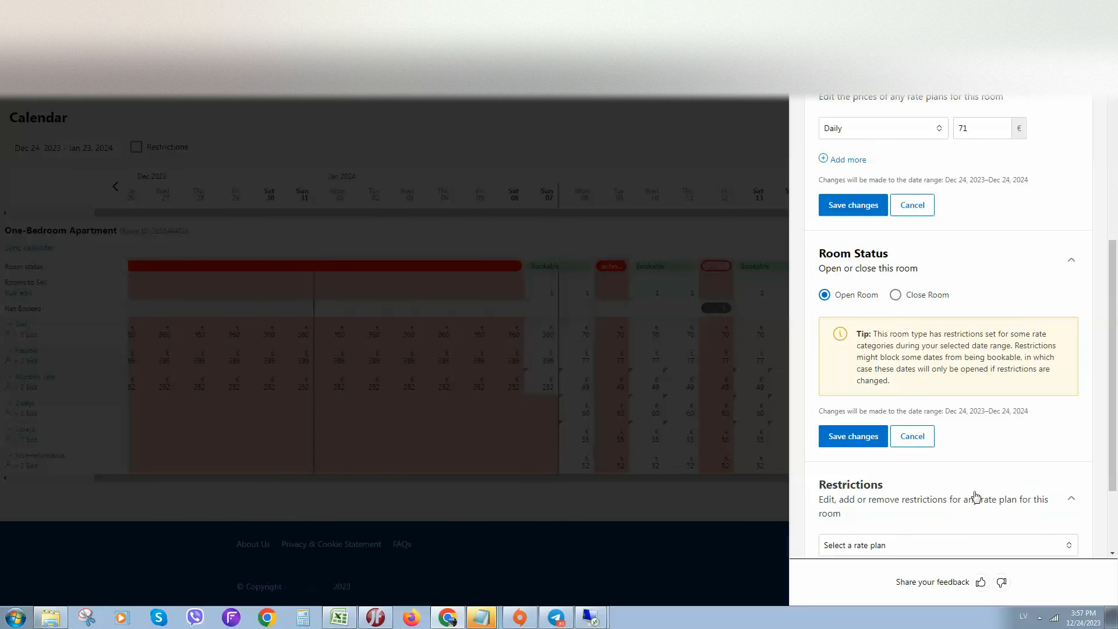
scroll(932, 455, "down", 2)
left_click(831, 438)
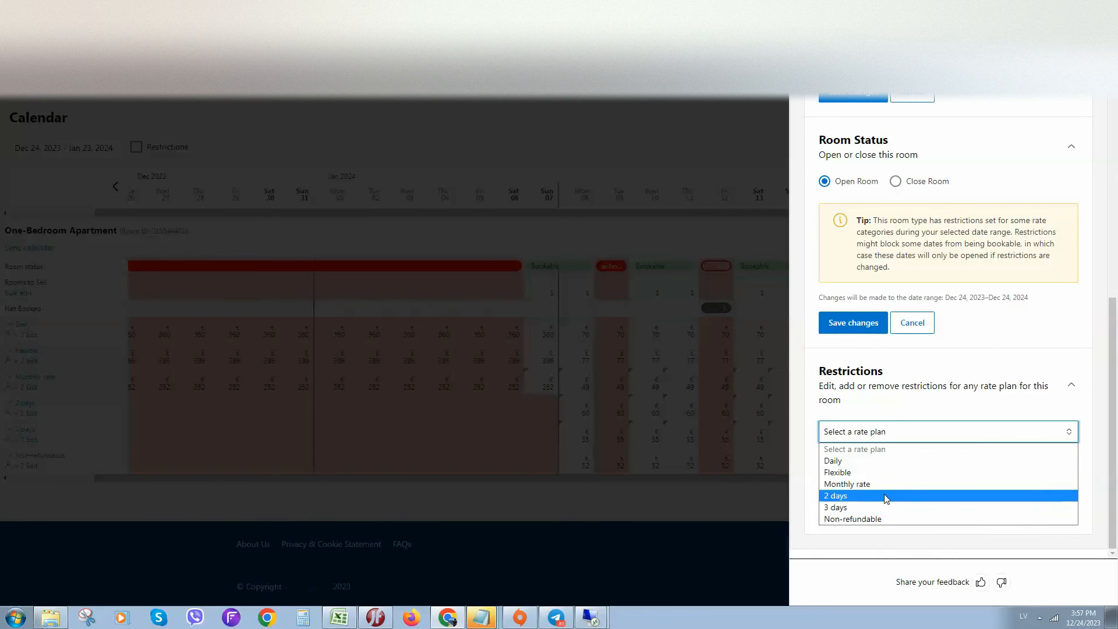
left_click(886, 496)
left_click(874, 407)
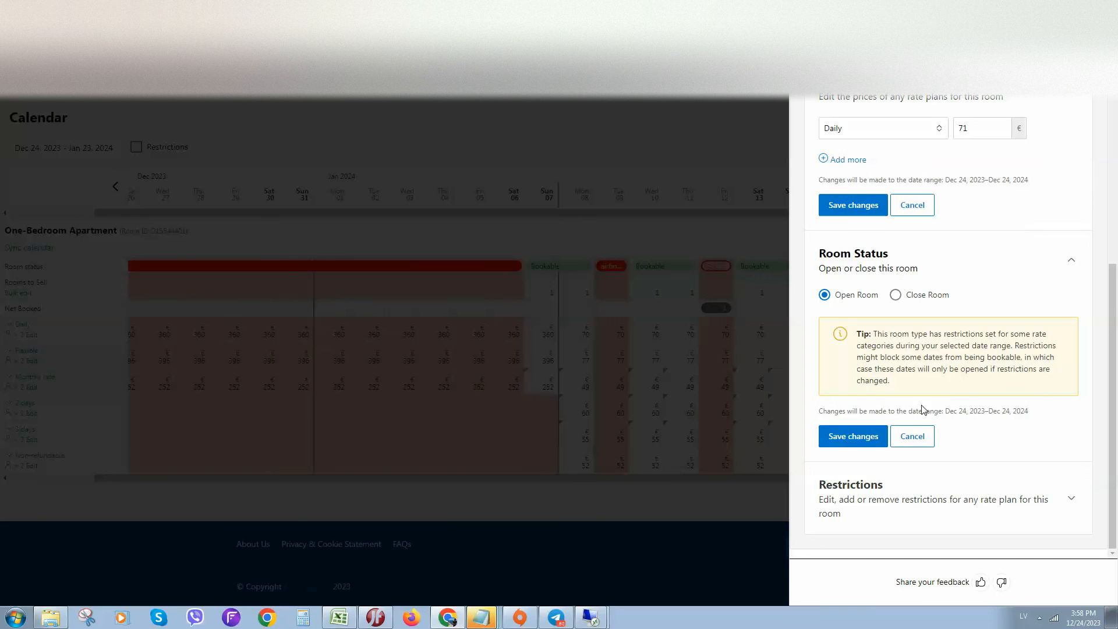
Reset the Daily price entry and close the bulk edit, discarding the unsaved changes.
scroll(942, 254, "up", 5)
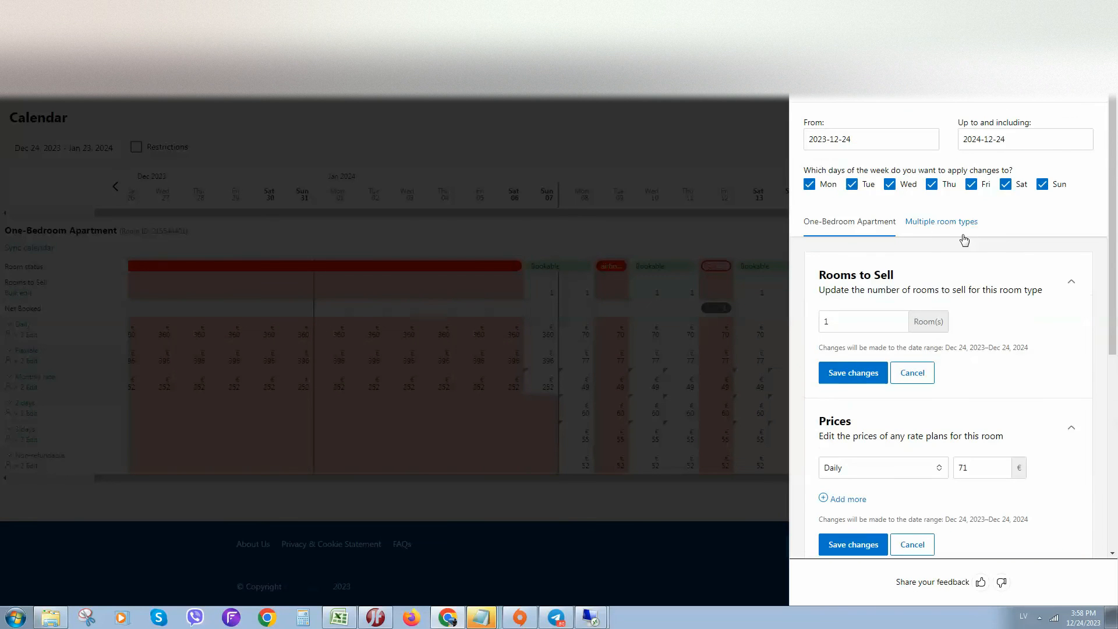
left_click(853, 544)
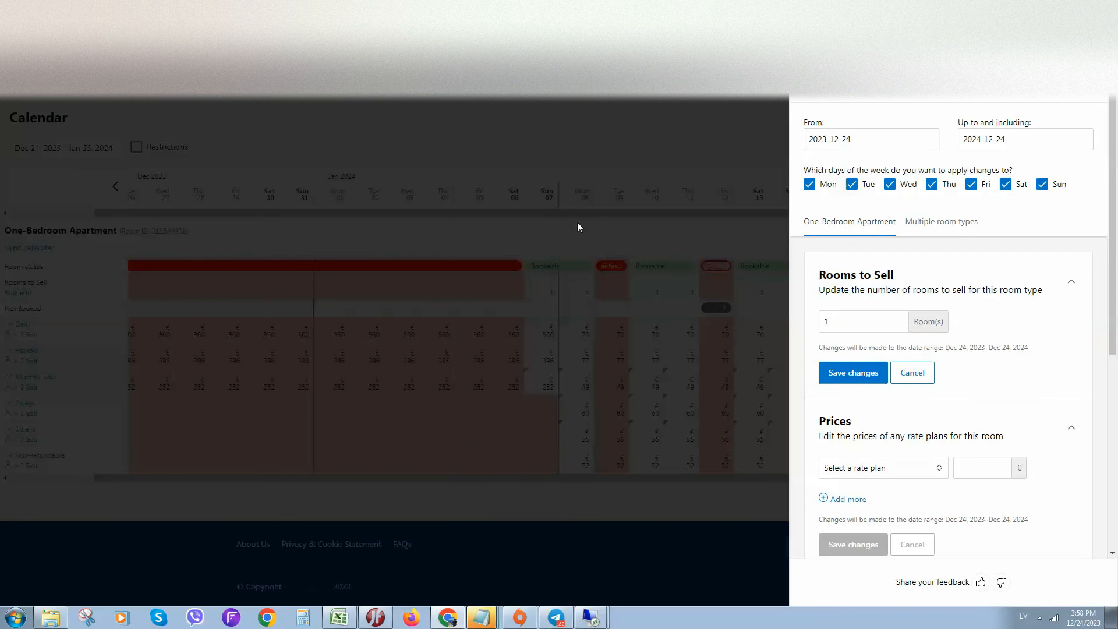
left_click(677, 132)
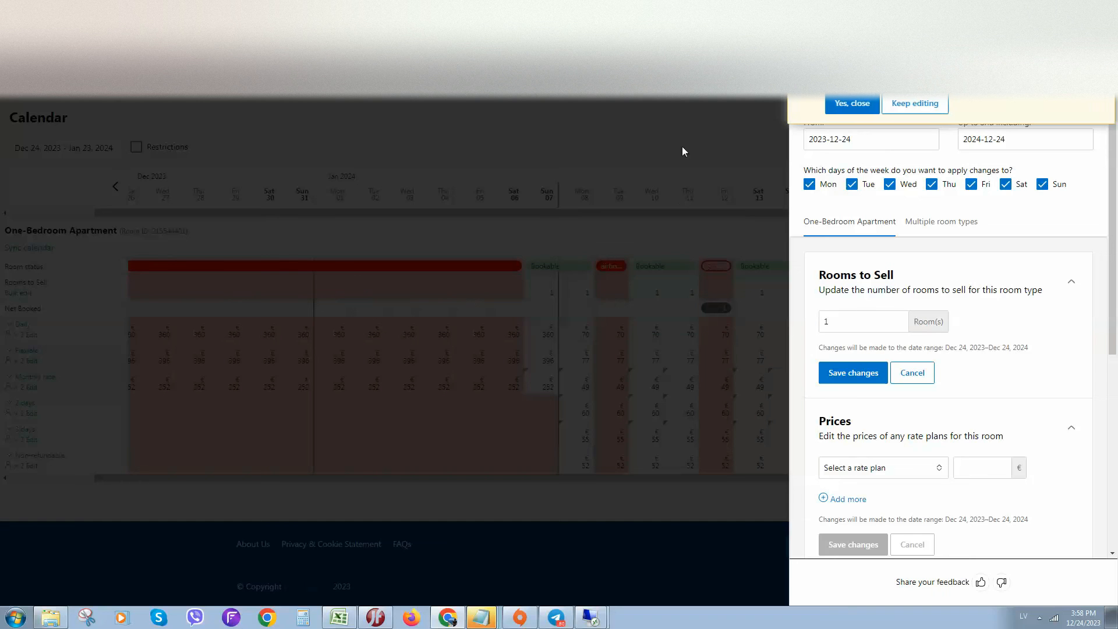
left_click(851, 105)
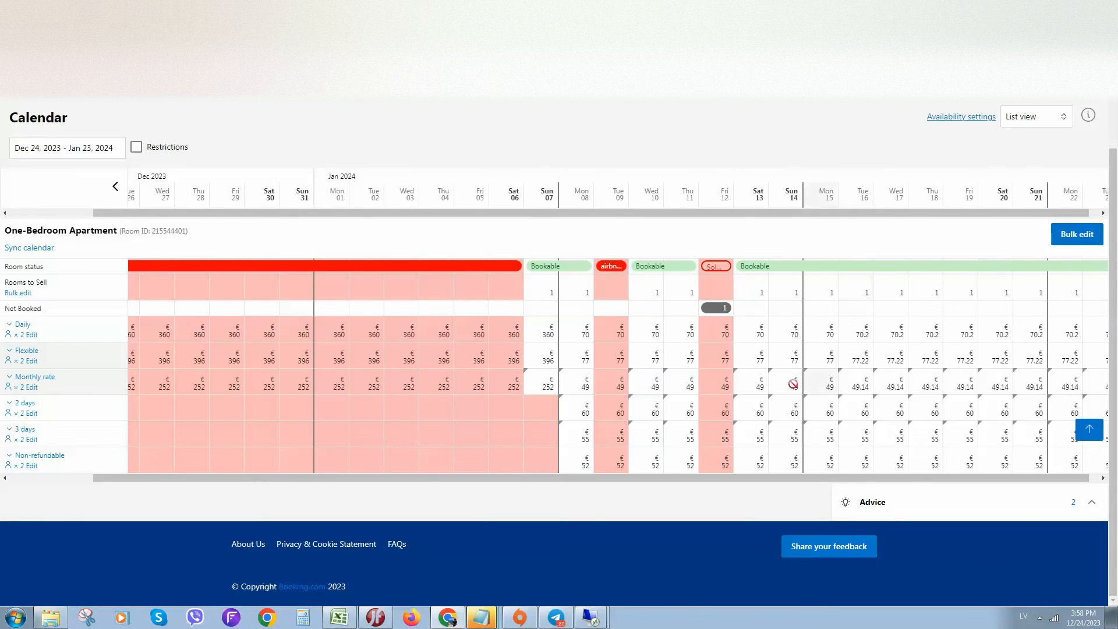
Open the Daily rate's price editor for Jan 14 to Jan 19, 2024 and dismiss it without changes.
left_click_drag(778, 334, 976, 328)
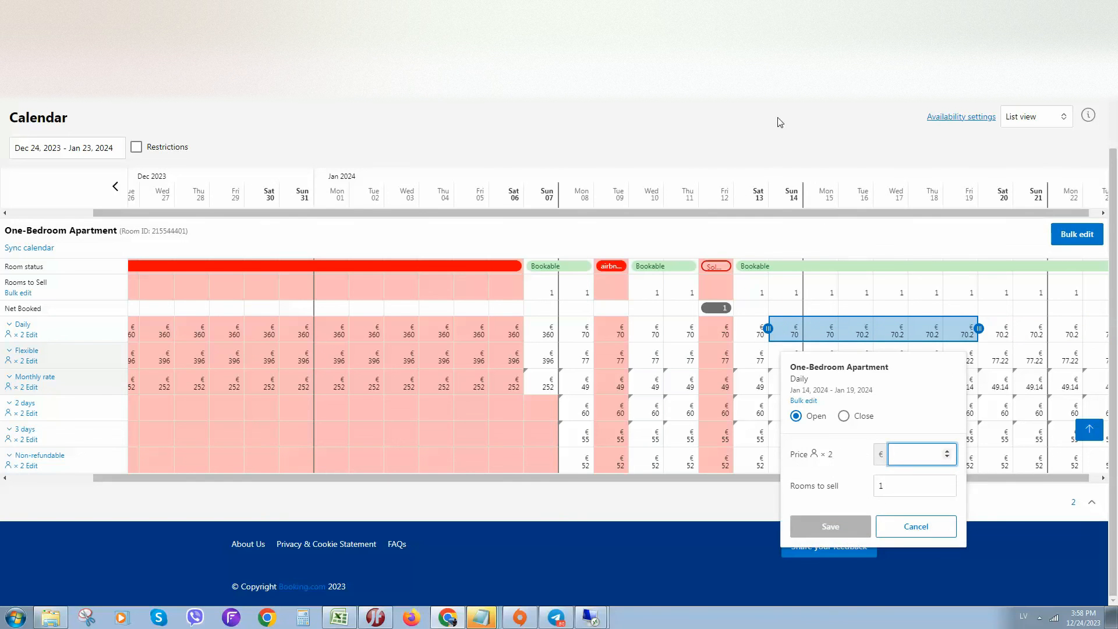
left_click(724, 233)
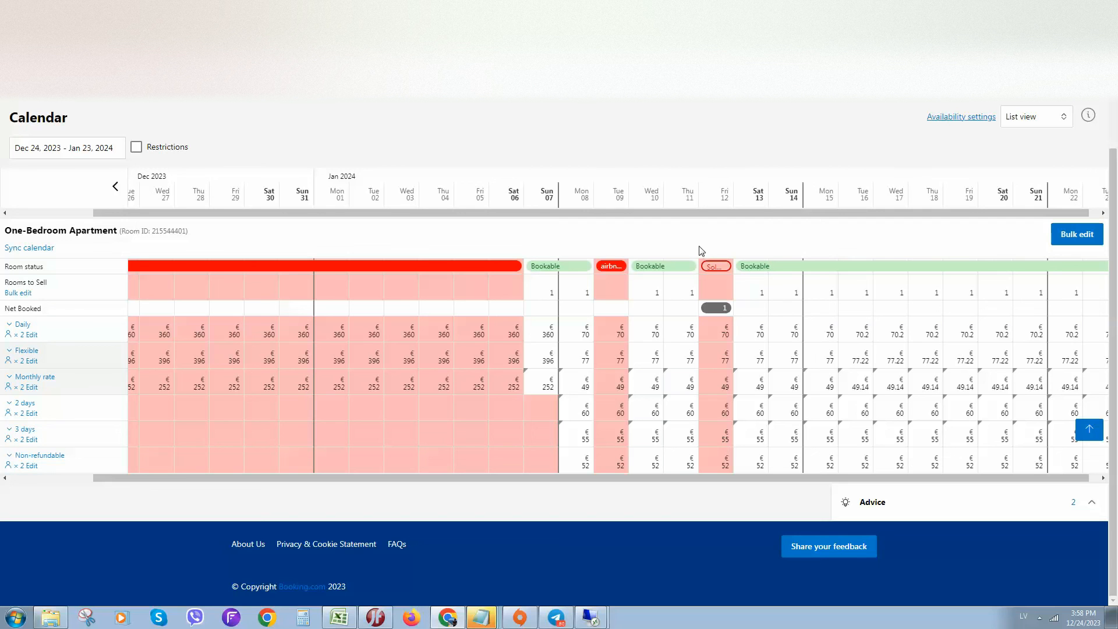
Close the One-Bedroom Apartment for Jan 13, 2024 in the Room status row and reopen it.
left_click(750, 268)
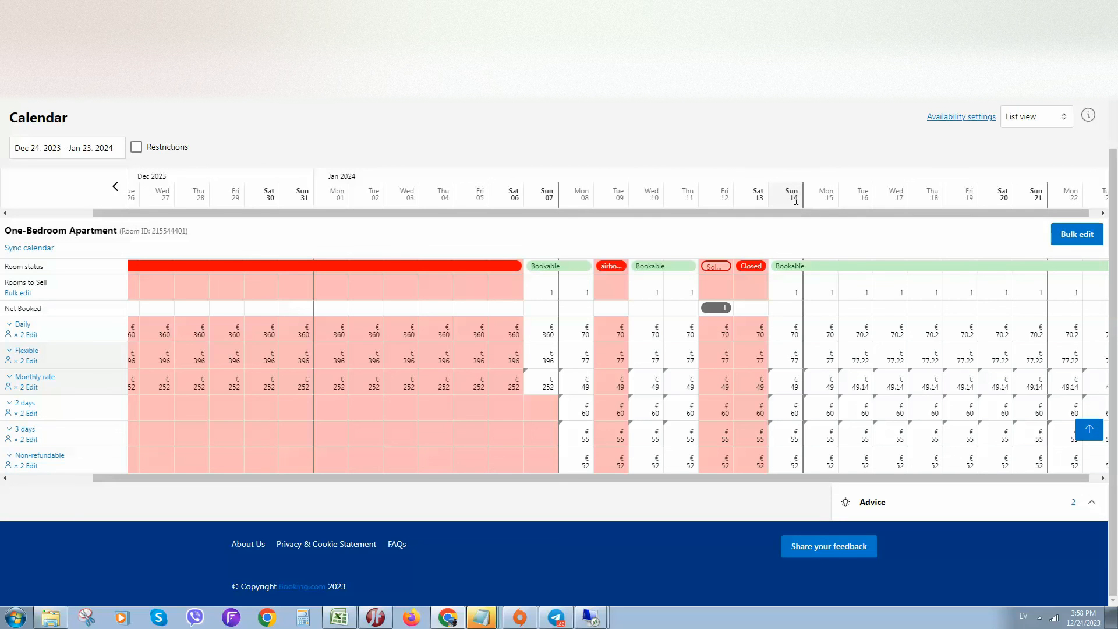
left_click(751, 266)
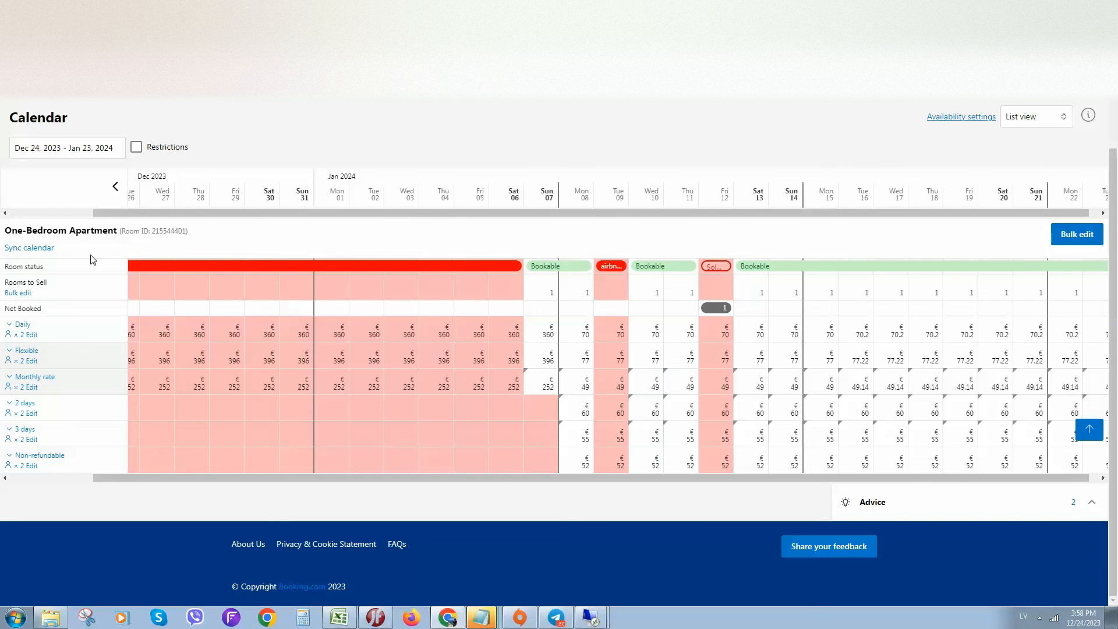
View the bulk edit options for Rooms to Sell, close them without changes, and review the calendar.
left_click(18, 294)
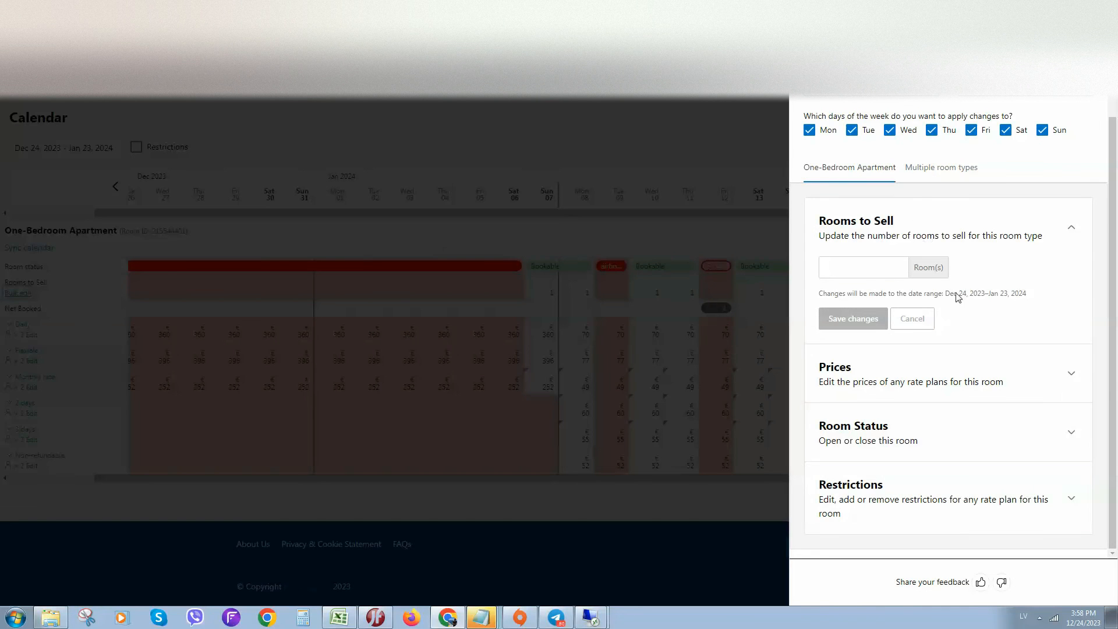
left_click(585, 141)
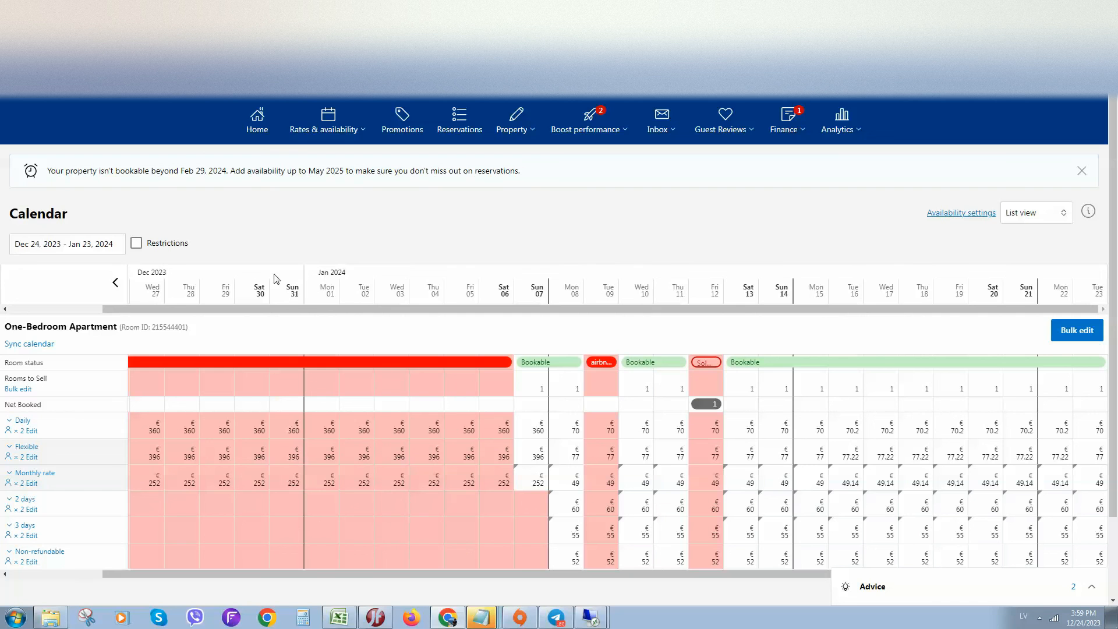
scroll(694, 266, "down", 2)
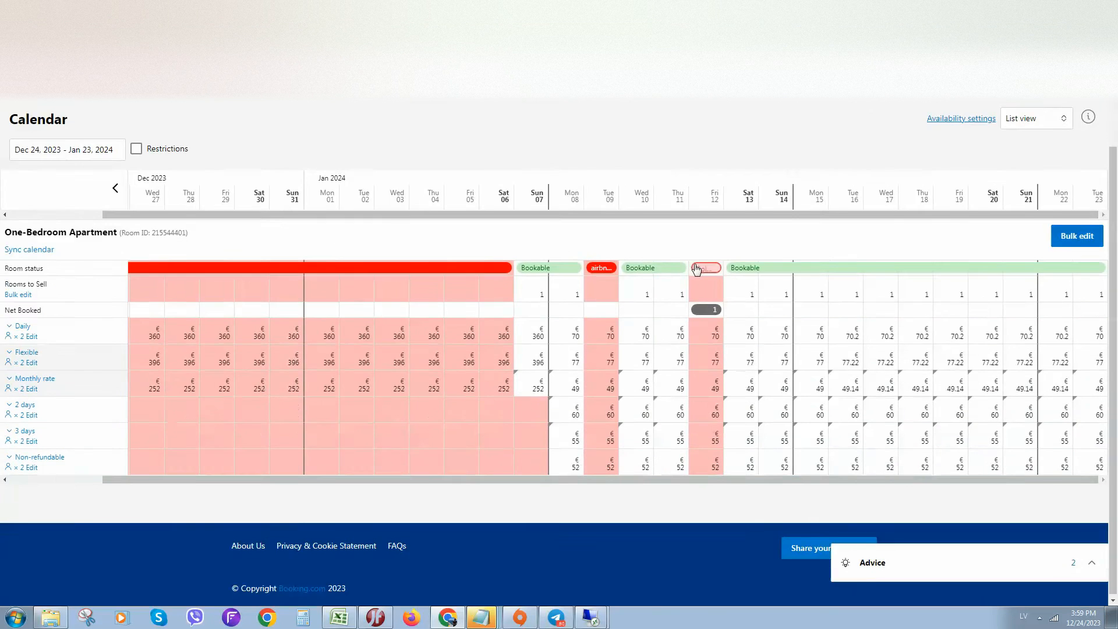
scroll(694, 266, "up", 2)
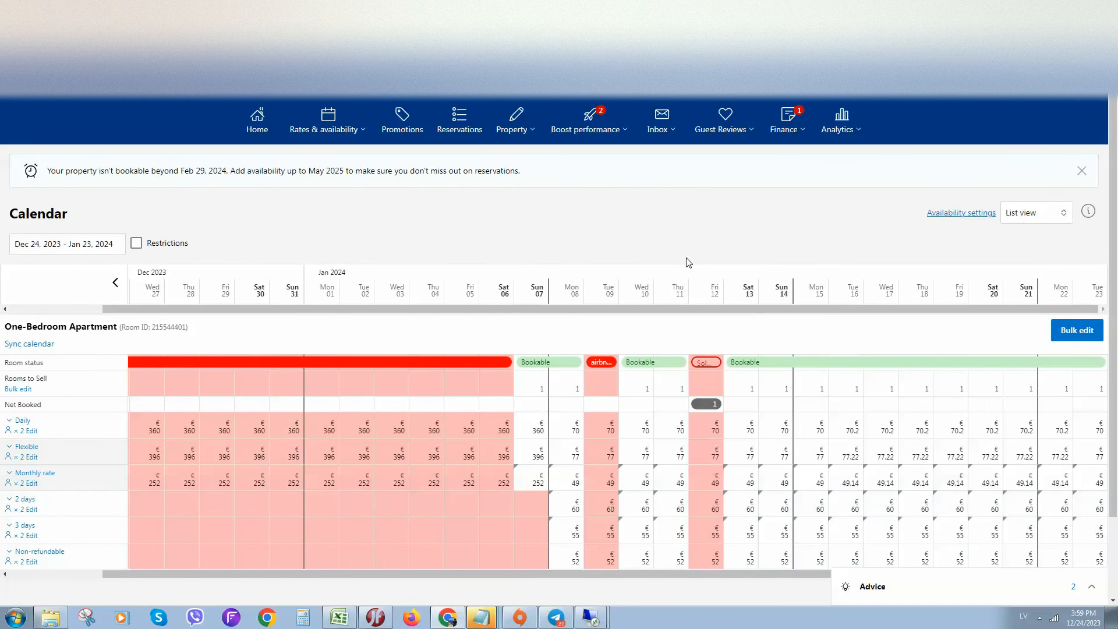